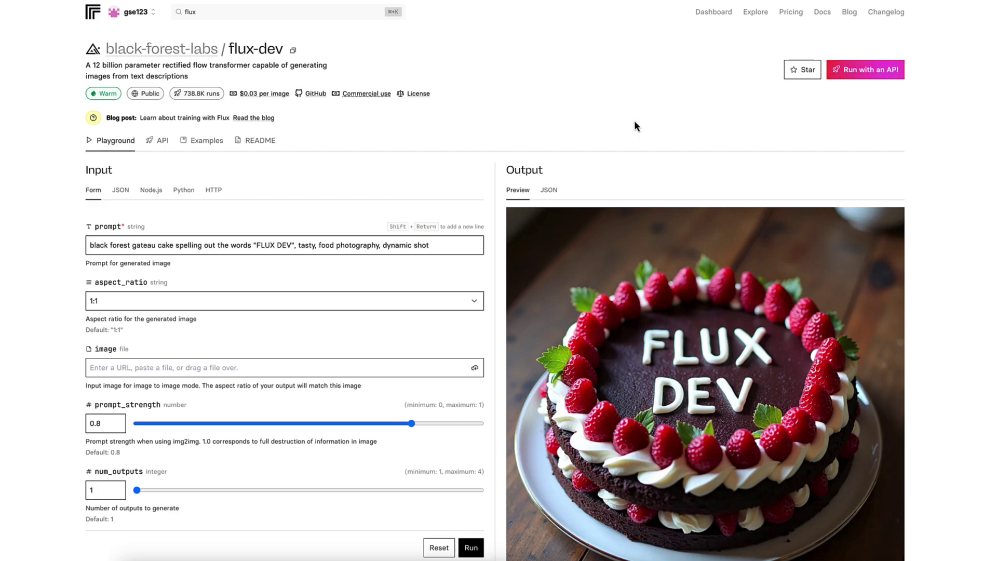
Step: Search for flux and open the flux-dev model page
scroll(634, 123, "down", 1)
scroll(634, 124, "up", 1)
scroll(516, 70, "down", 1)
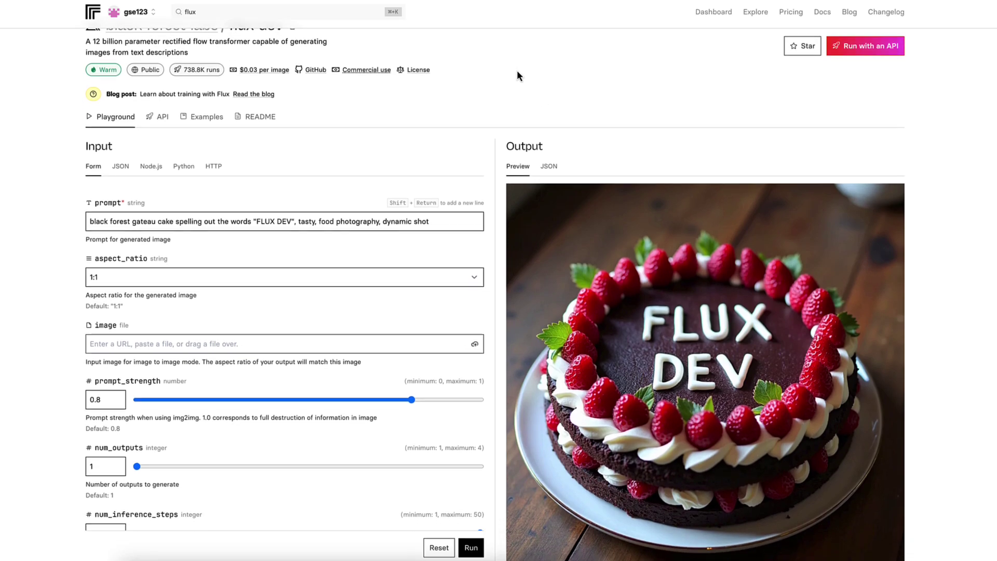
scroll(516, 70, "up", 1)
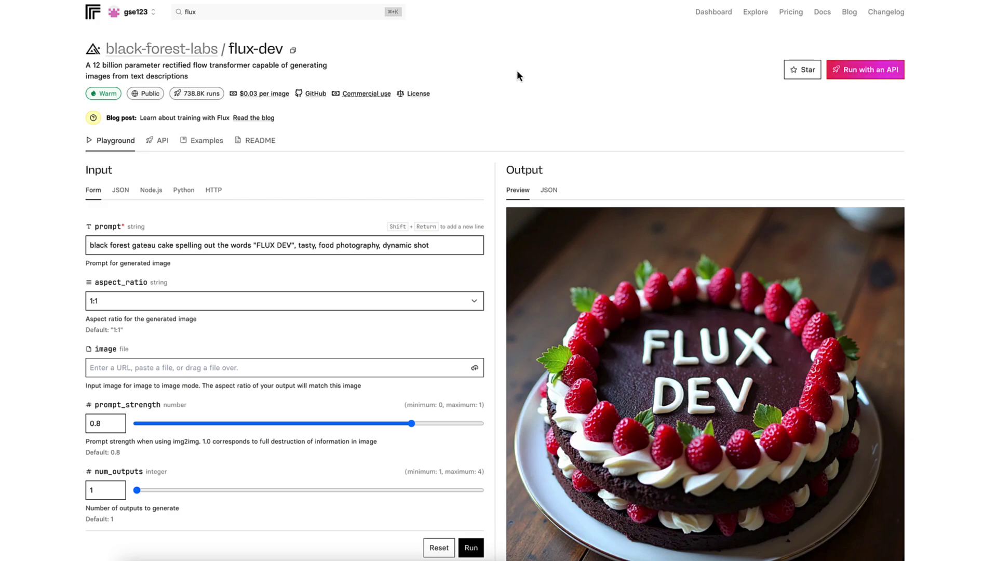
scroll(516, 70, "down", 2)
scroll(516, 70, "up", 2)
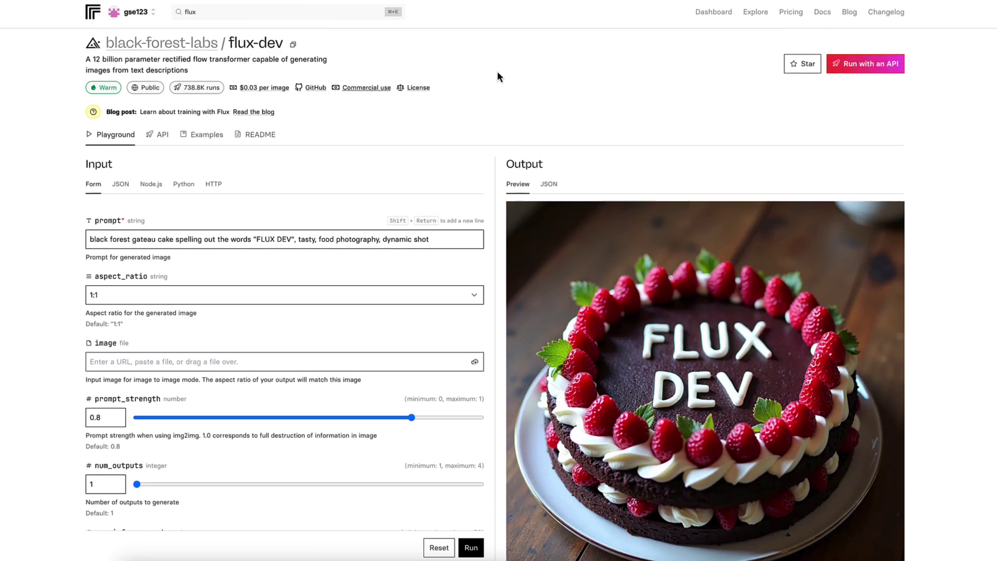
scroll(532, 75, "down", 3)
scroll(532, 75, "up", 4)
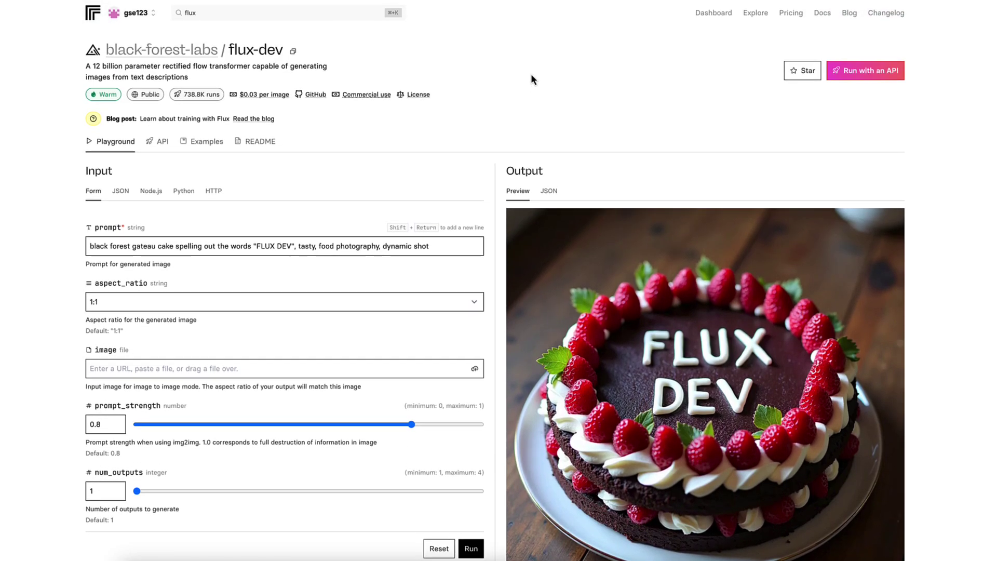
left_click(224, 11)
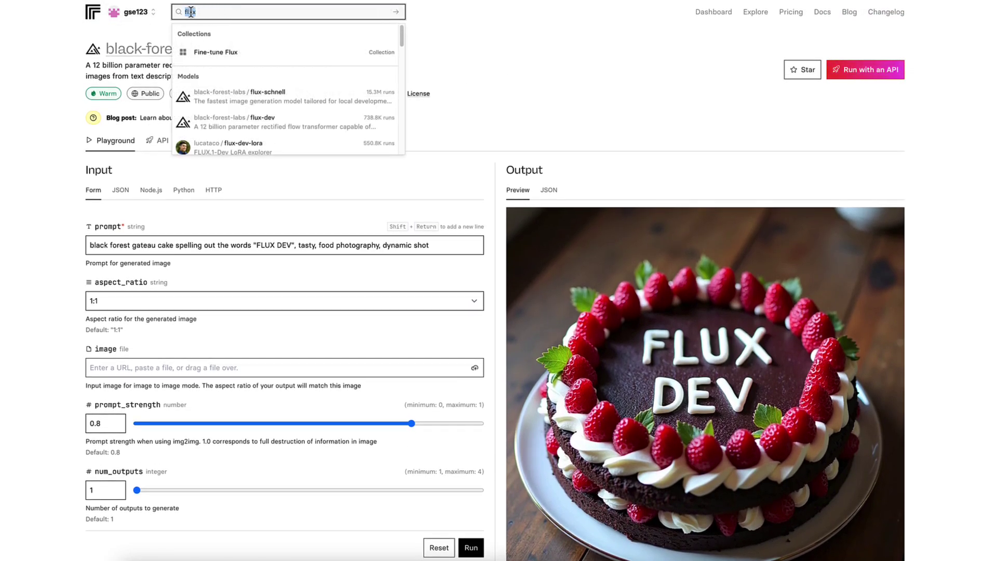
scroll(244, 96, "down", 1)
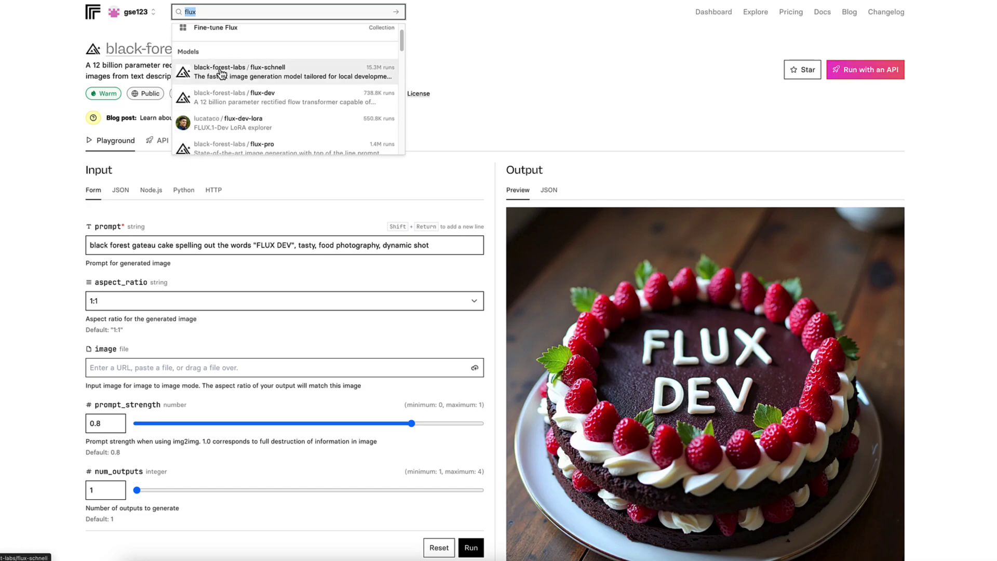
left_click(254, 99)
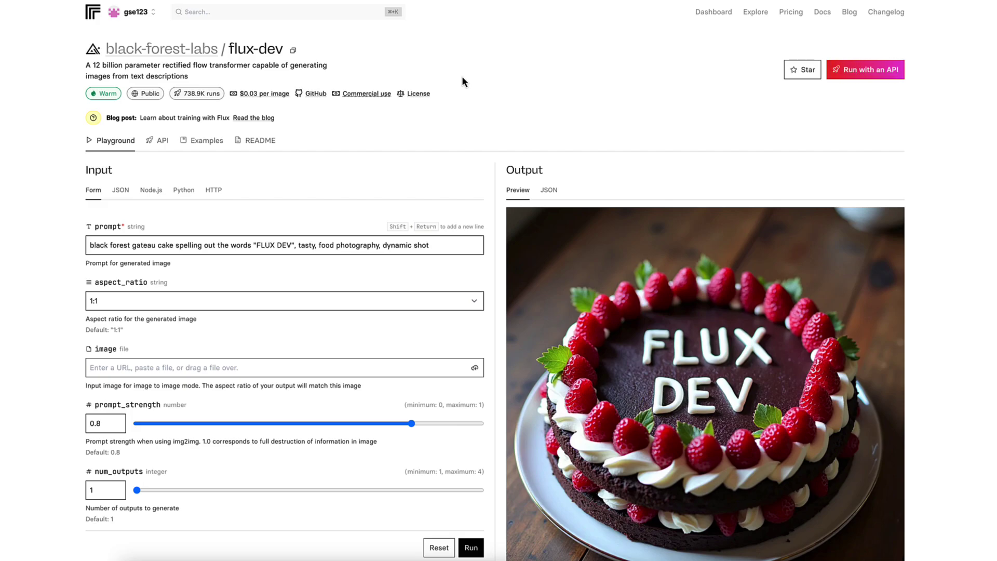
Step: Leave the aspect ratio set to 1:1
scroll(462, 82, "down", 3)
scroll(463, 82, "down", 2)
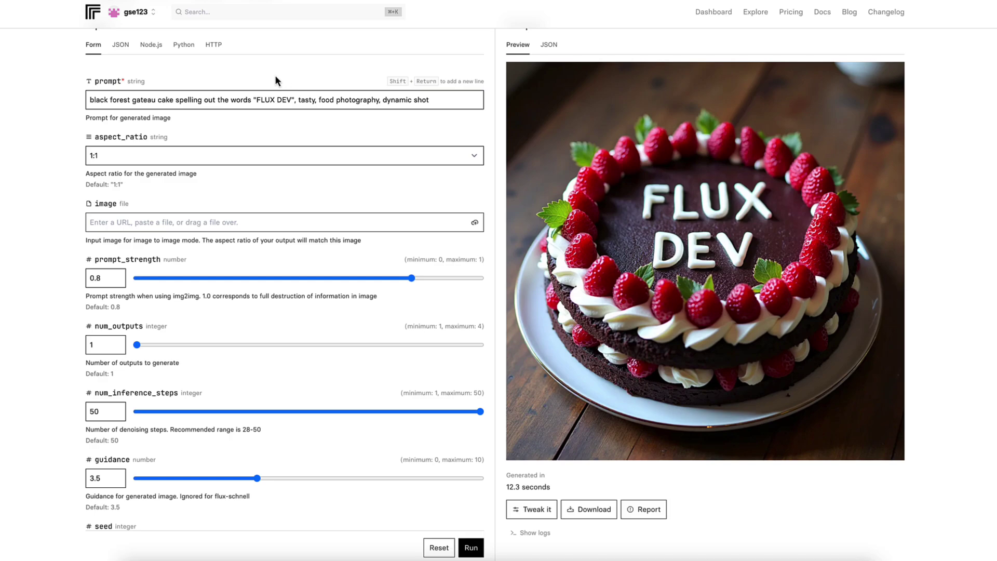
scroll(177, 102, "down", 1)
scroll(178, 102, "up", 1)
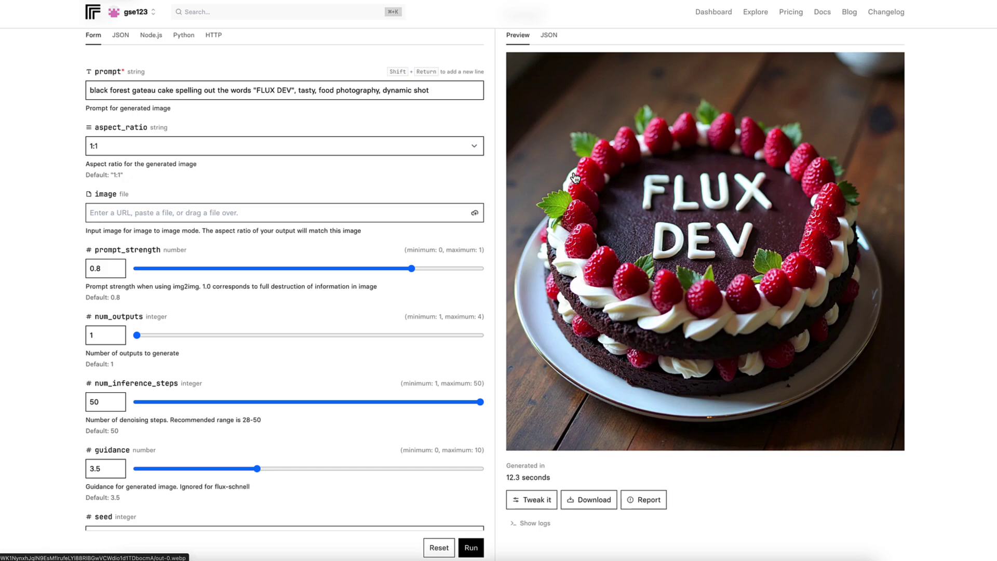
scroll(70, 114, "down", 1)
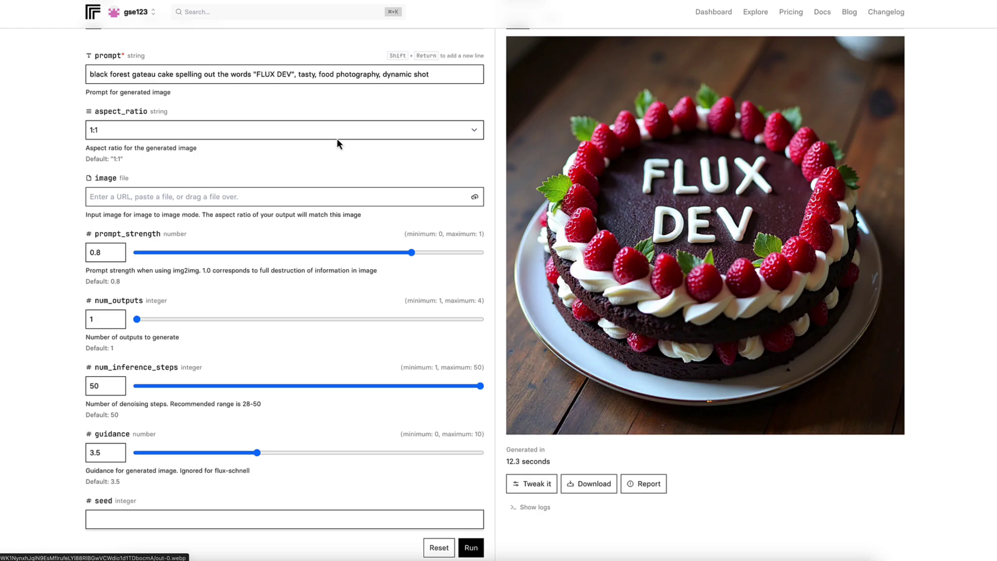
left_click(277, 134)
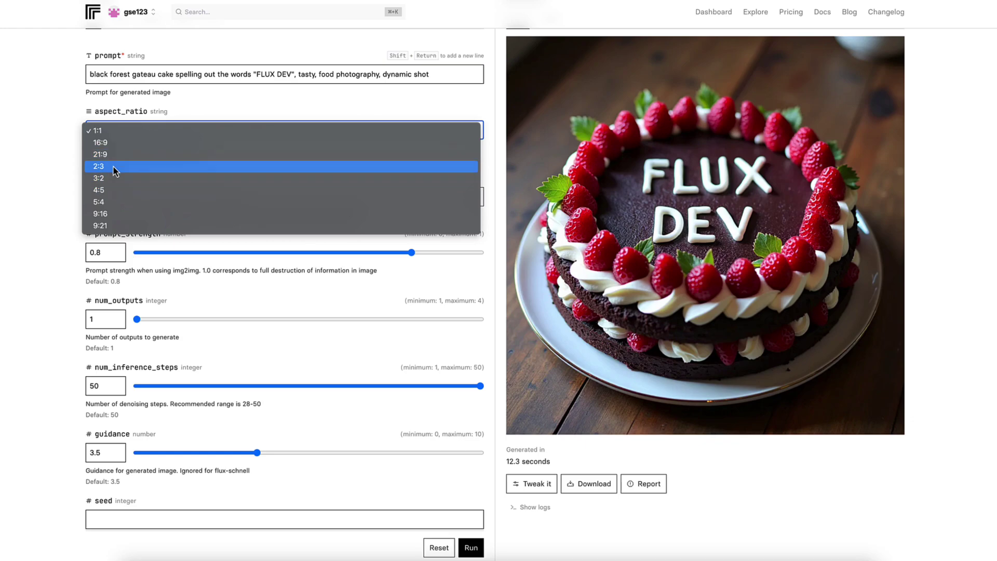
left_click(109, 132)
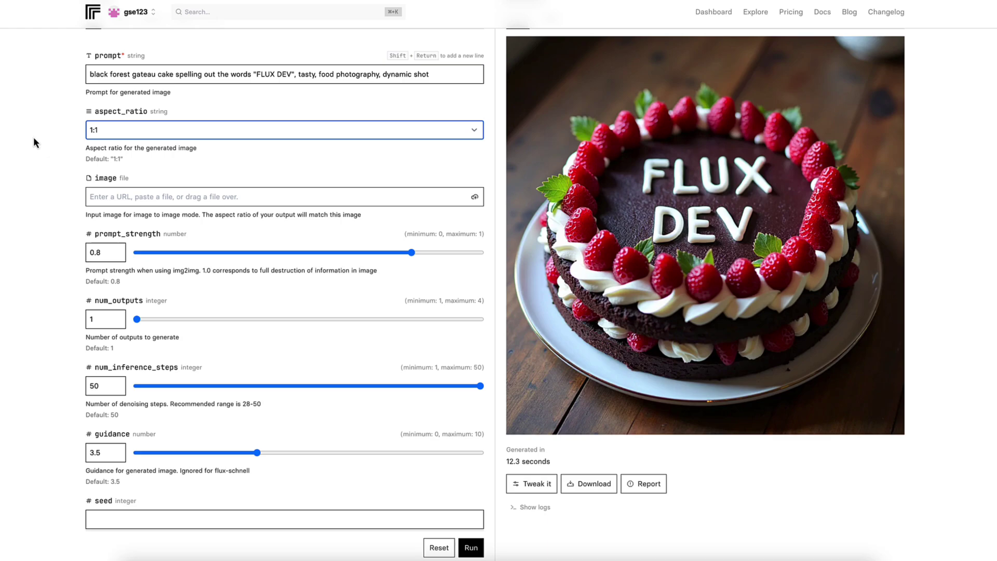
Step: Raise num_outputs from 1 to 3
scroll(33, 139, "down", 3)
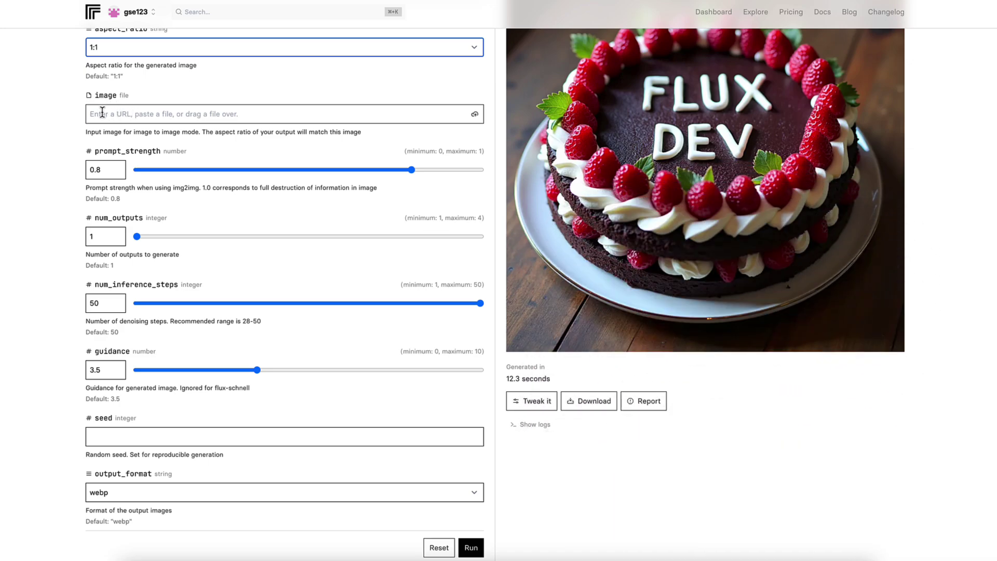
scroll(113, 104, "down", 1)
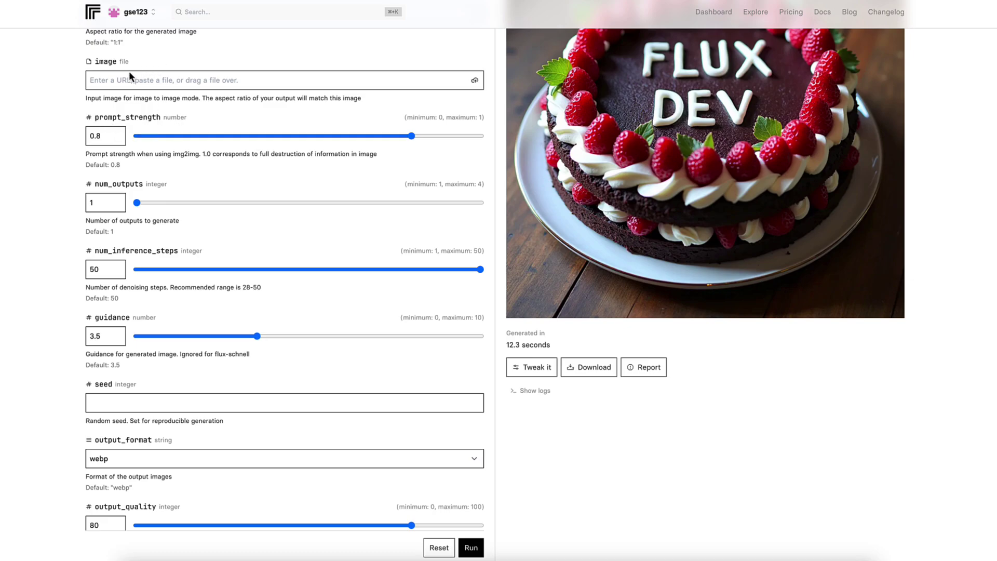
scroll(141, 83, "down", 3)
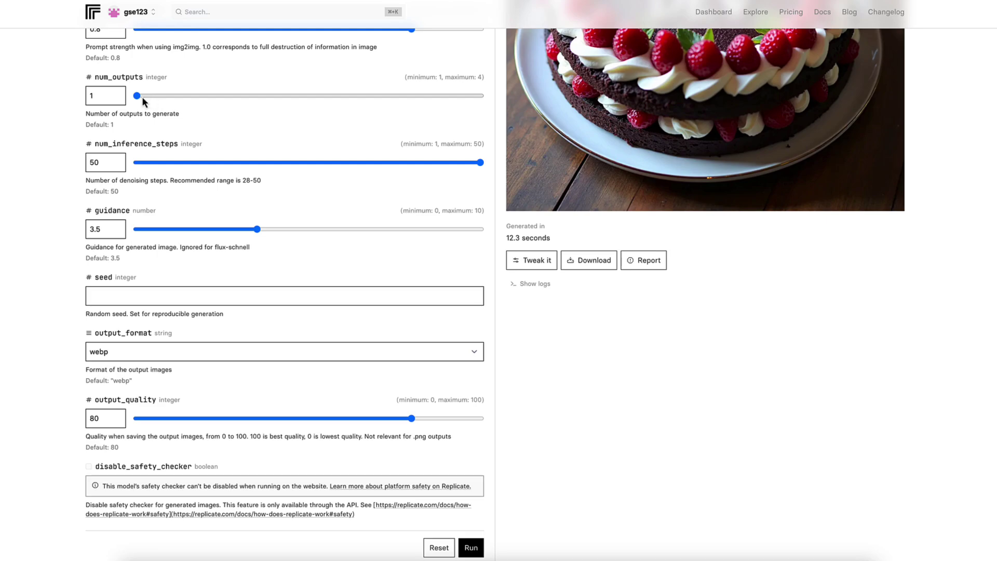
left_click_drag(139, 96, 262, 95)
left_click_drag(272, 94, 365, 95)
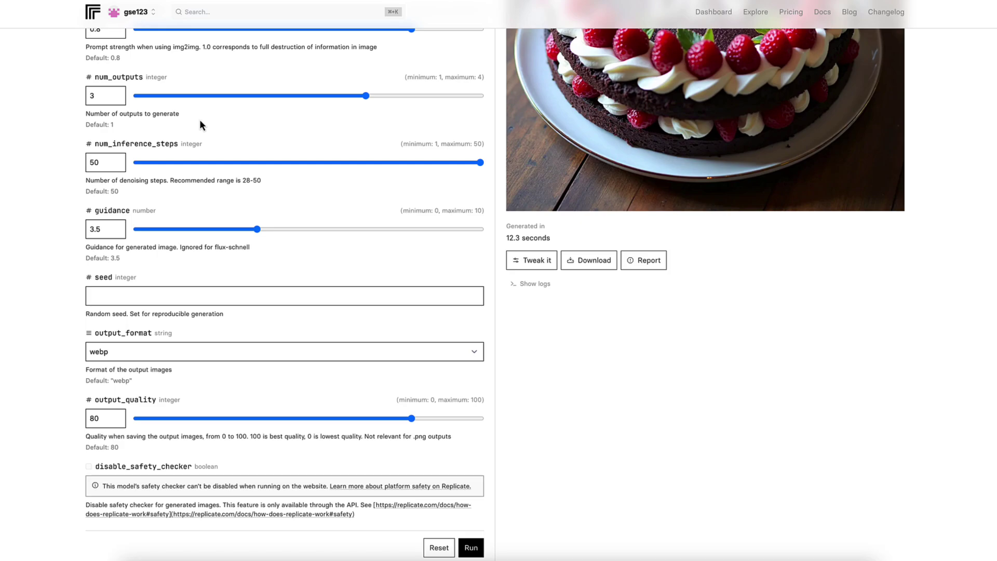
scroll(282, 120, "down", 2)
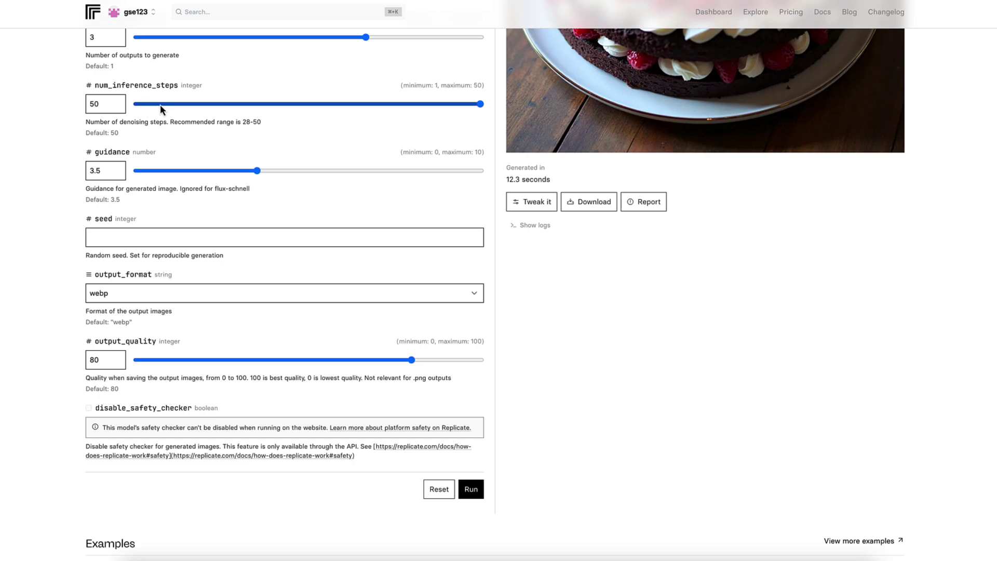
left_click_drag(160, 104, 479, 107)
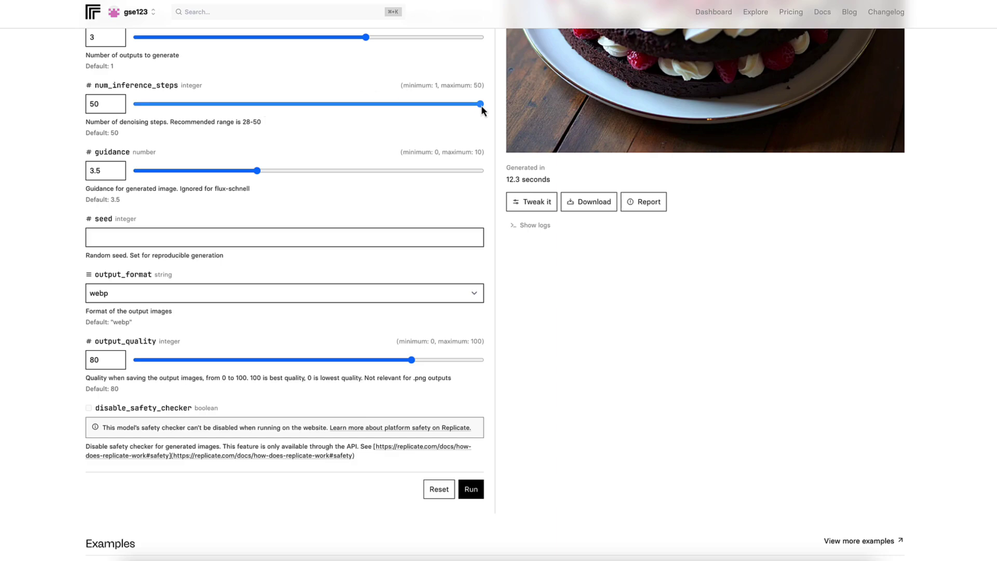
scroll(482, 107, "up", 2)
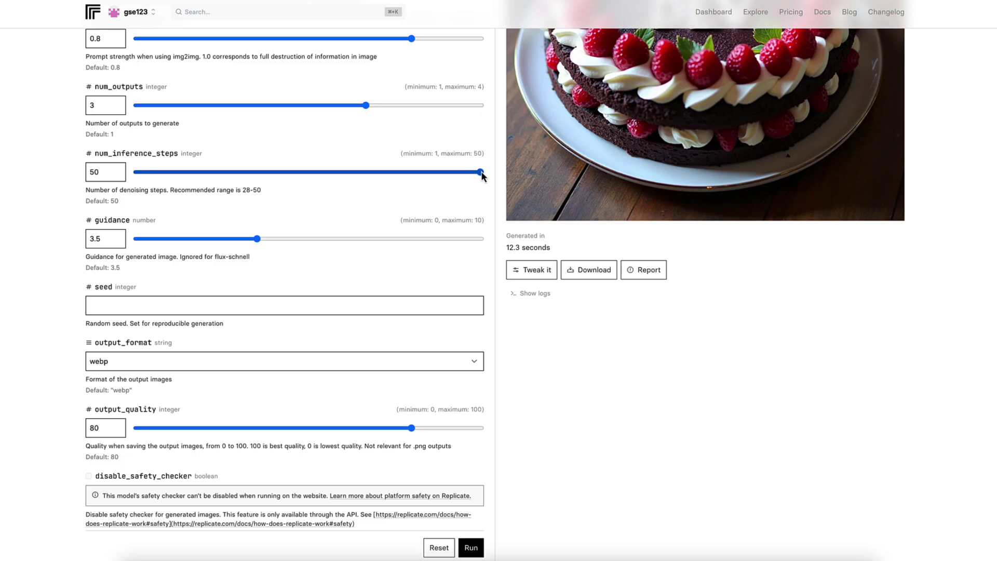
scroll(423, 168, "up", 3)
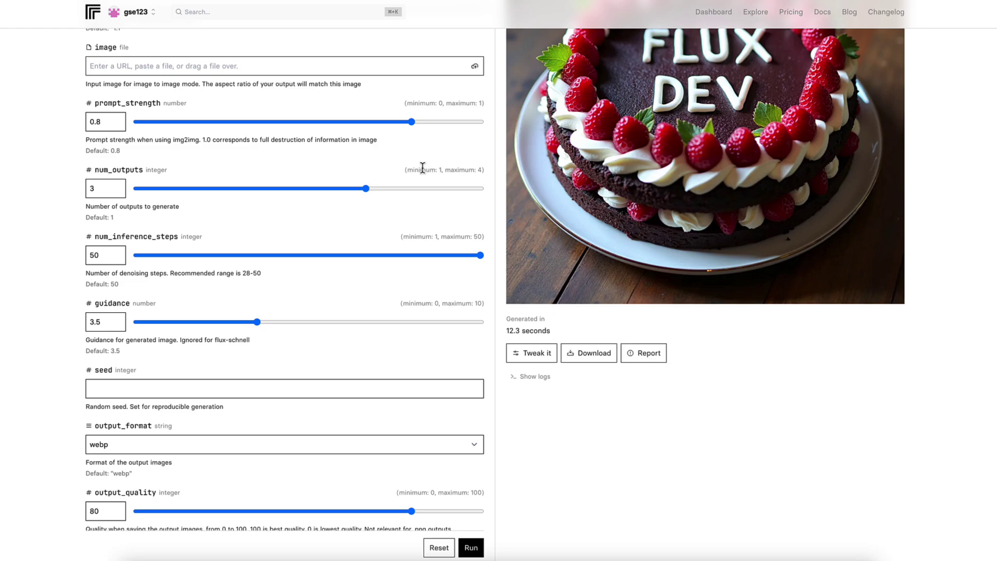
scroll(422, 168, "down", 3)
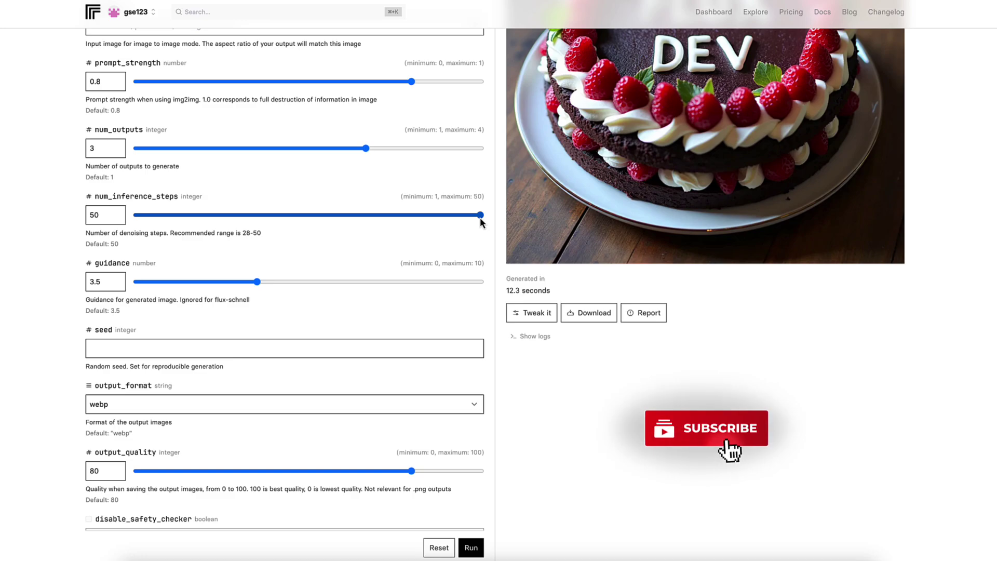
left_click_drag(481, 219, 296, 220)
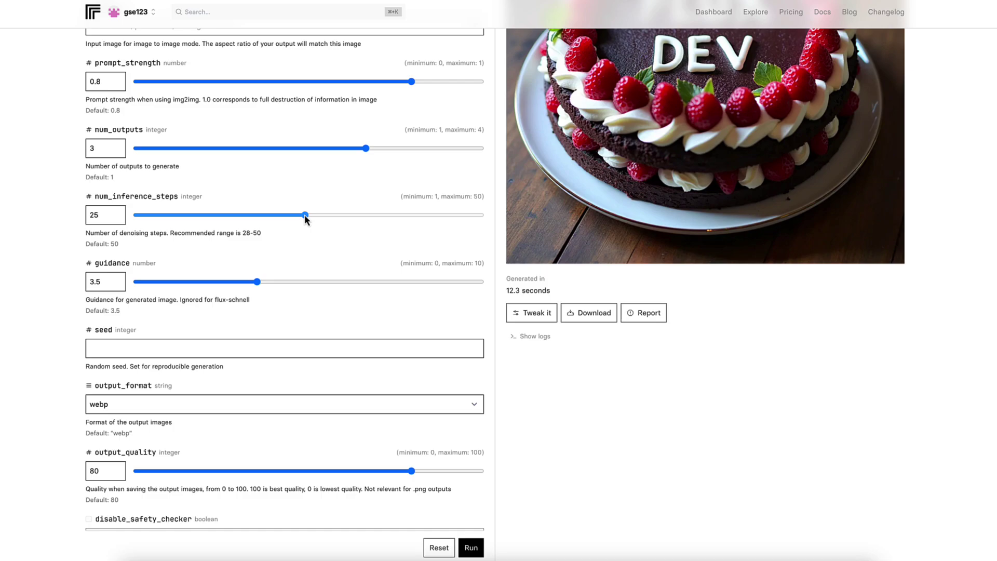
left_click_drag(307, 215, 485, 217)
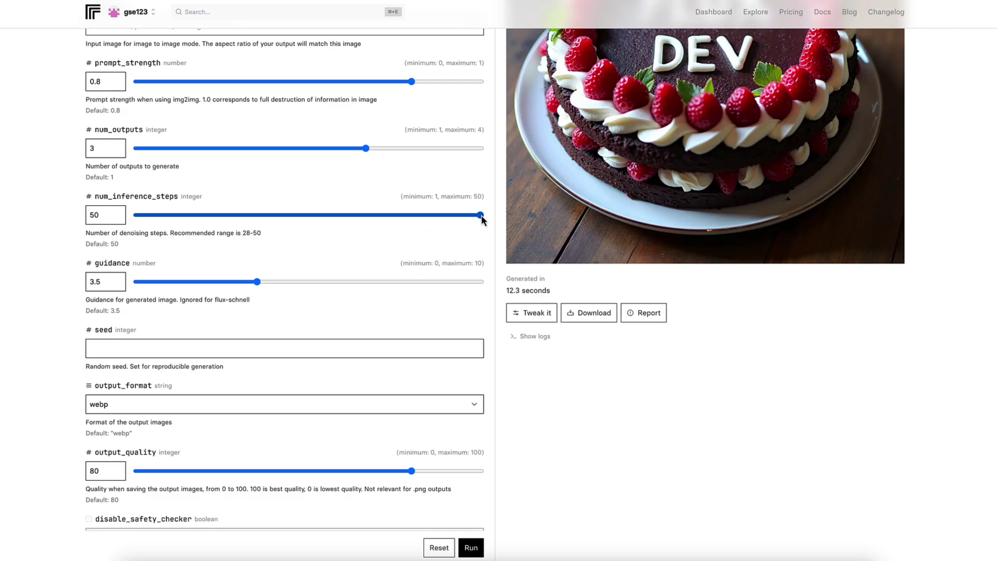
left_click_drag(481, 218, 425, 216)
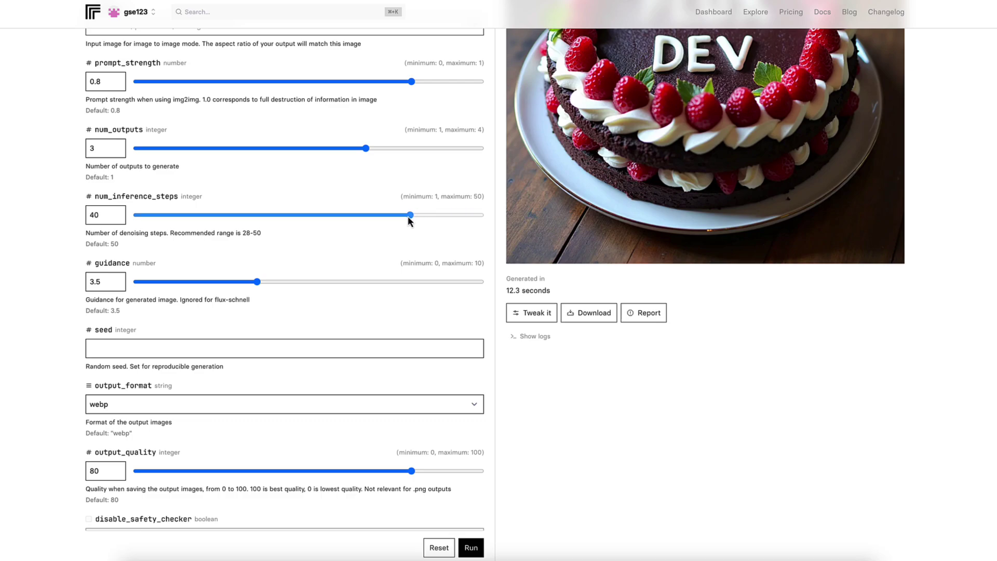
left_click_drag(407, 215, 481, 217)
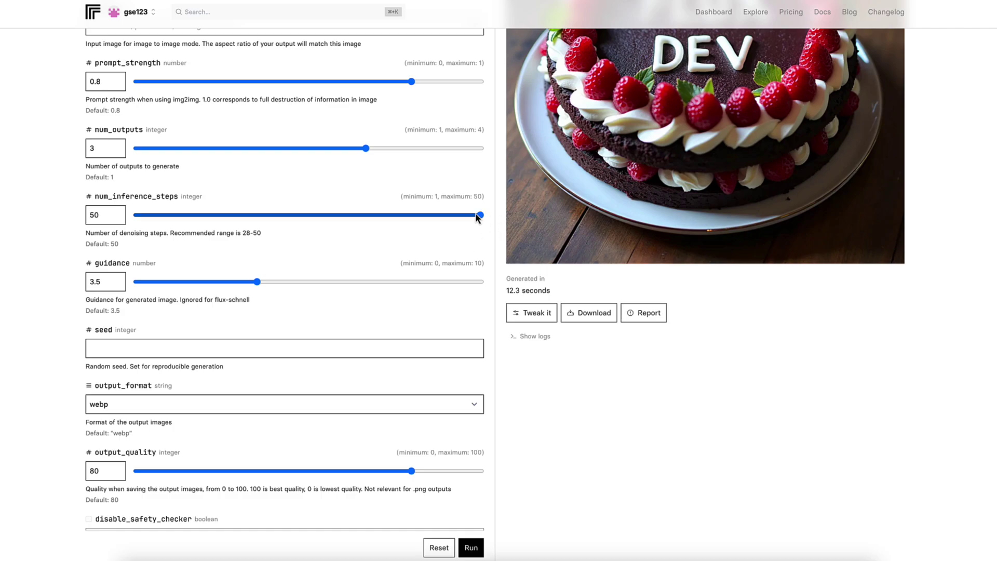
mouse_move(486, 213)
left_mouse_down()
mouse_move(471, 217)
mouse_move(482, 218)
left_mouse_up()
scroll(350, 252, "down", 1)
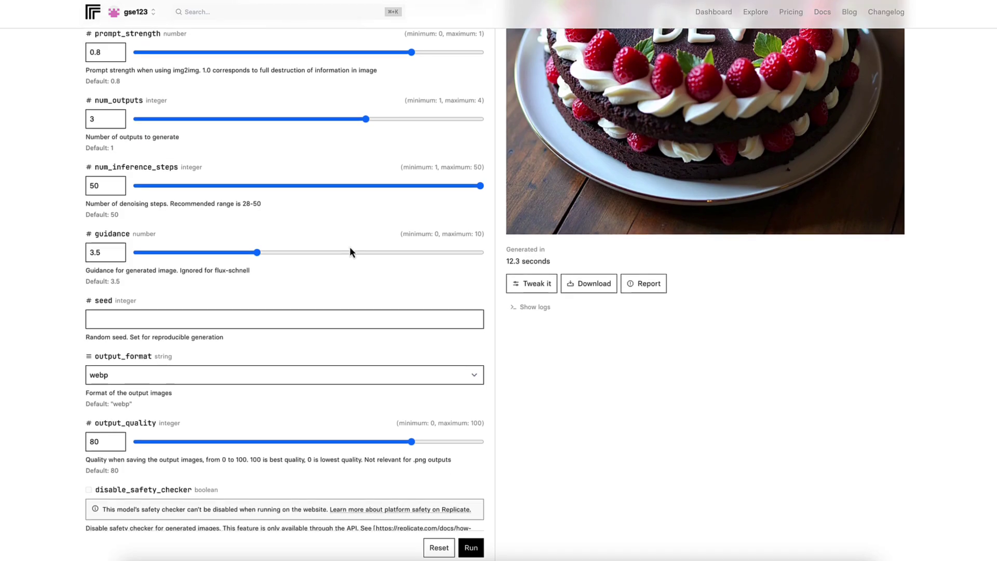
scroll(285, 226, "down", 1)
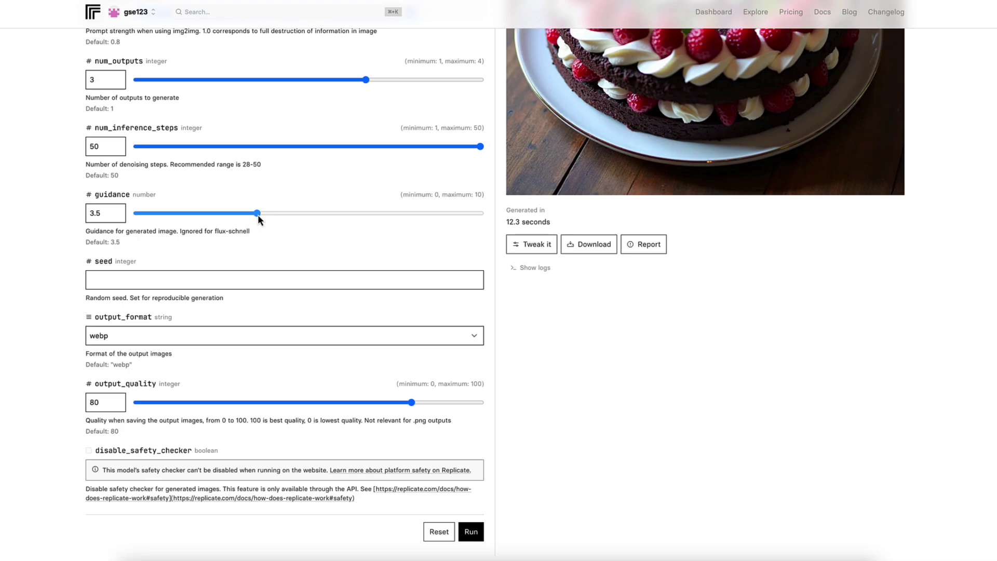
mouse_move(258, 214)
left_mouse_down()
mouse_move(268, 215)
mouse_move(257, 216)
left_mouse_up()
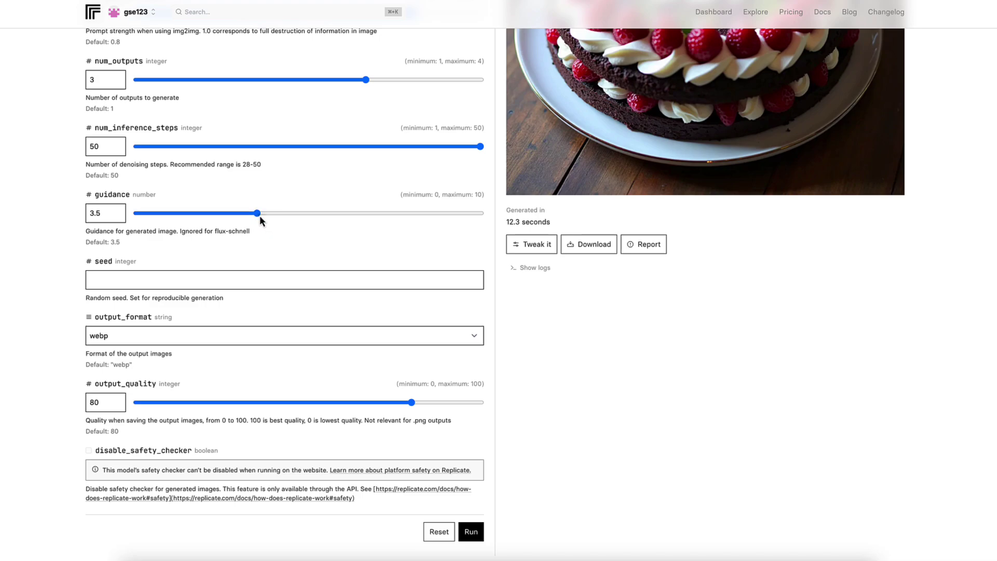
scroll(260, 214, "up", 1)
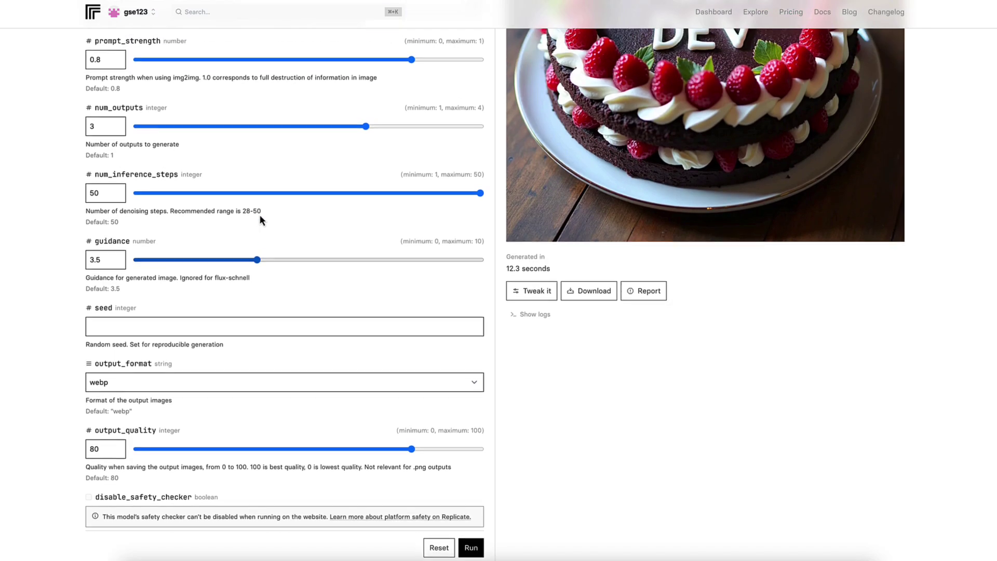
scroll(257, 247, "up", 1)
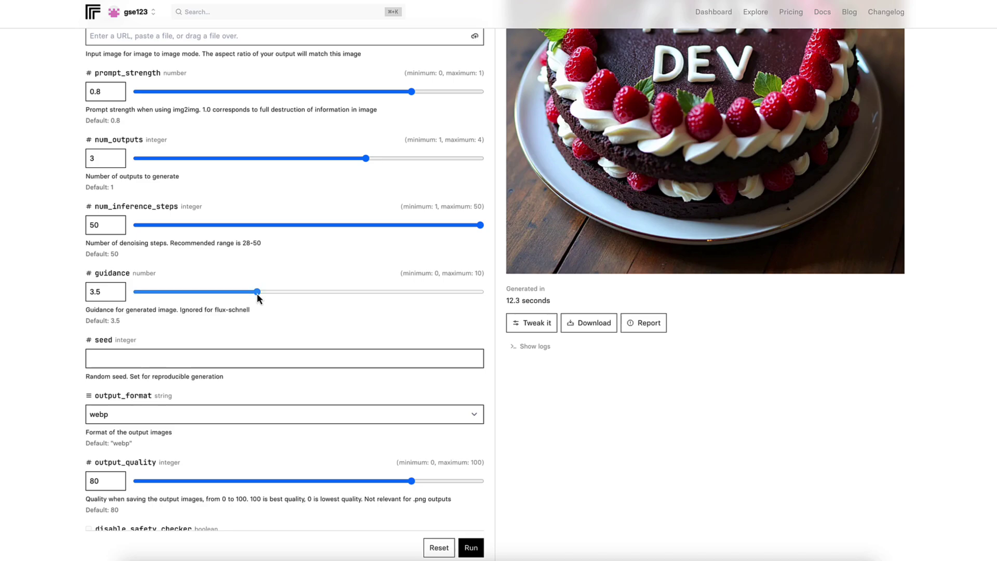
left_click_drag(257, 292, 368, 298)
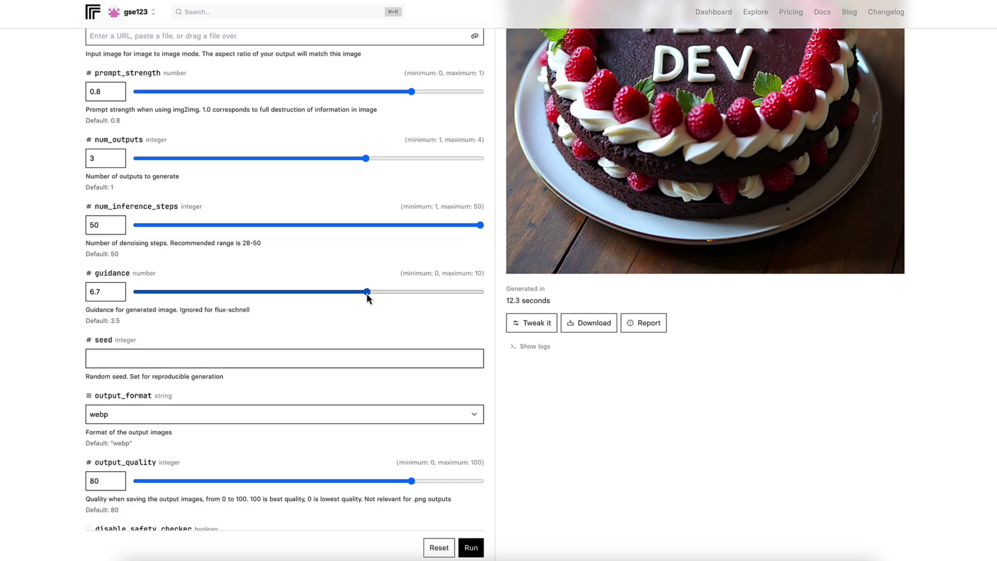
left_click_drag(369, 294, 334, 295)
left_click_drag(333, 295, 252, 295)
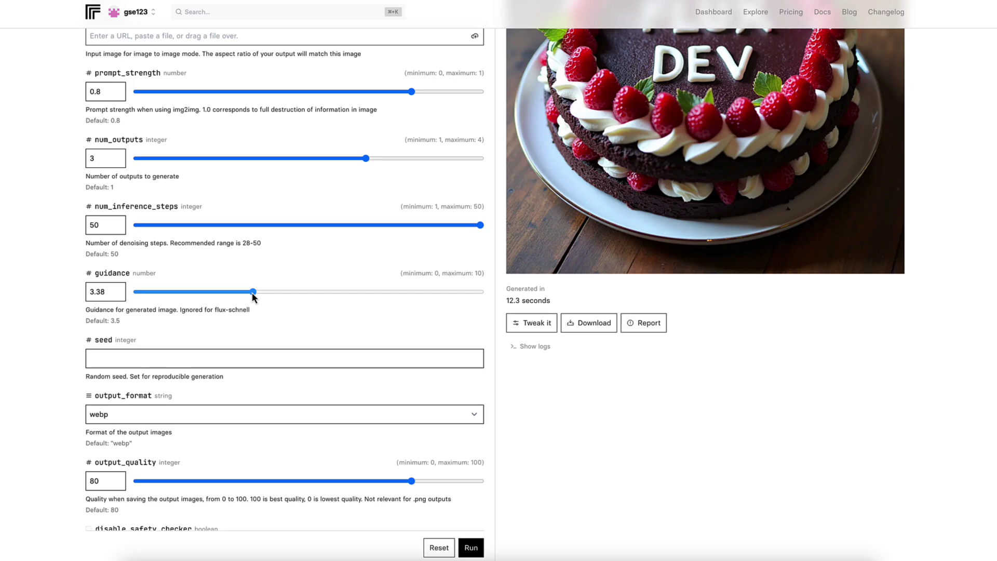
left_click_drag(253, 293, 223, 303)
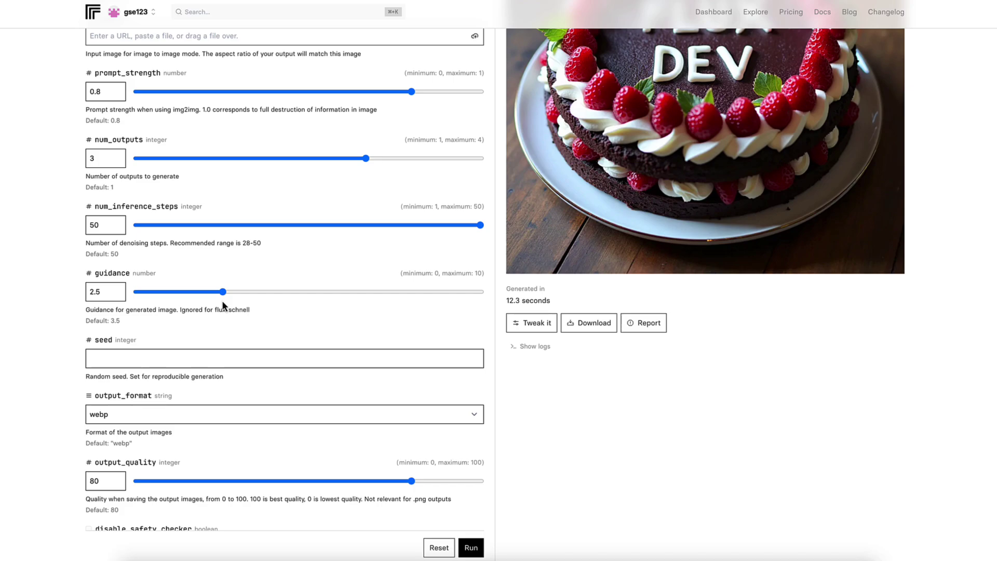
mouse_move(223, 305)
left_mouse_down()
mouse_move(226, 293)
mouse_move(263, 295)
mouse_move(225, 295)
left_mouse_up()
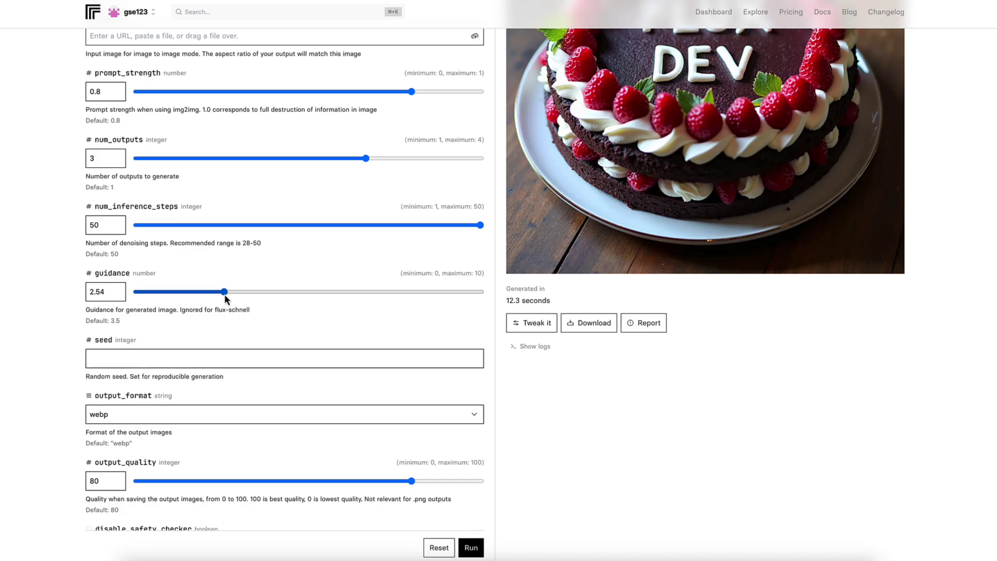
left_click_drag(226, 294, 256, 295)
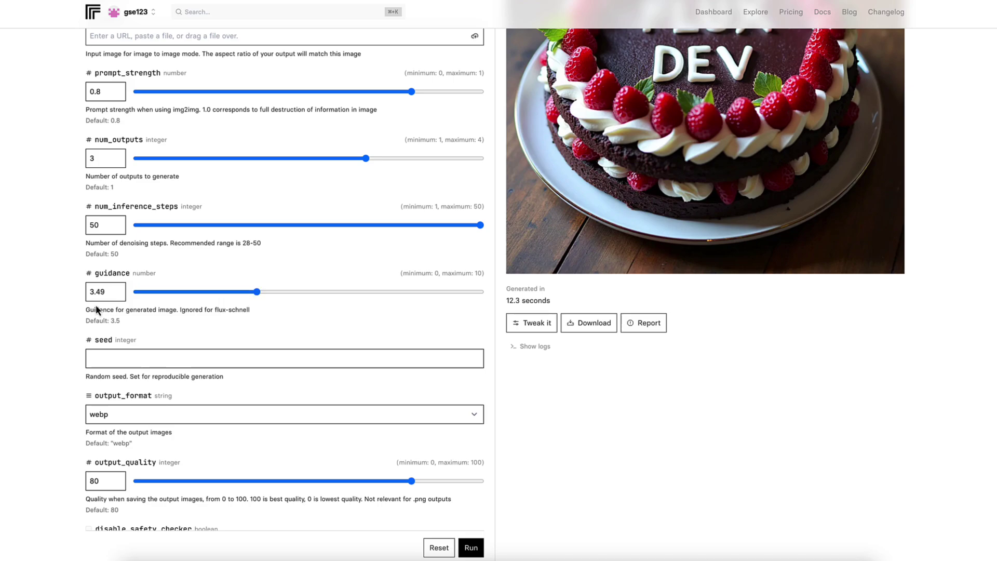
left_click(118, 289)
Step: Check the seed field and keep the output format as webp
scroll(195, 329, "down", 1)
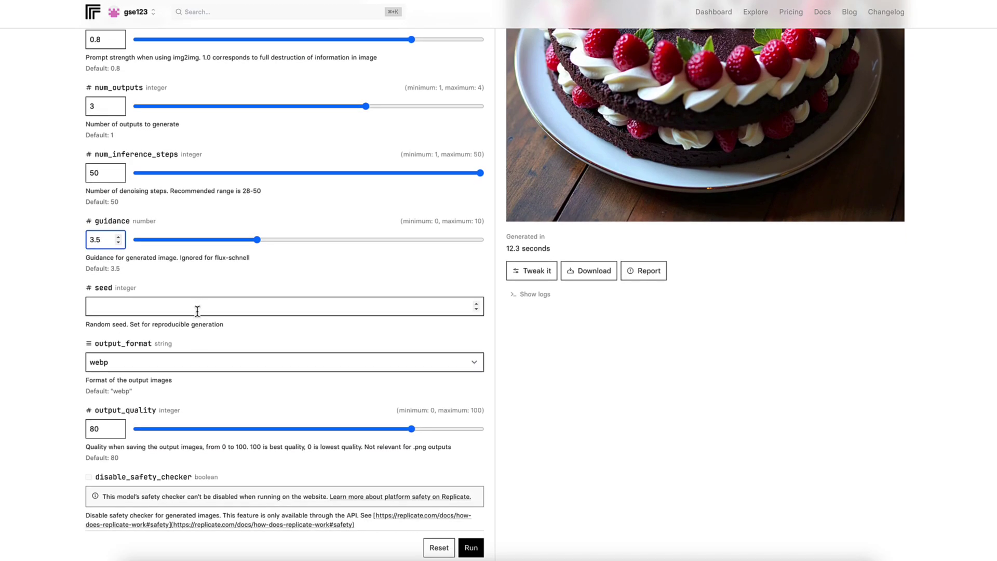
left_click(185, 305)
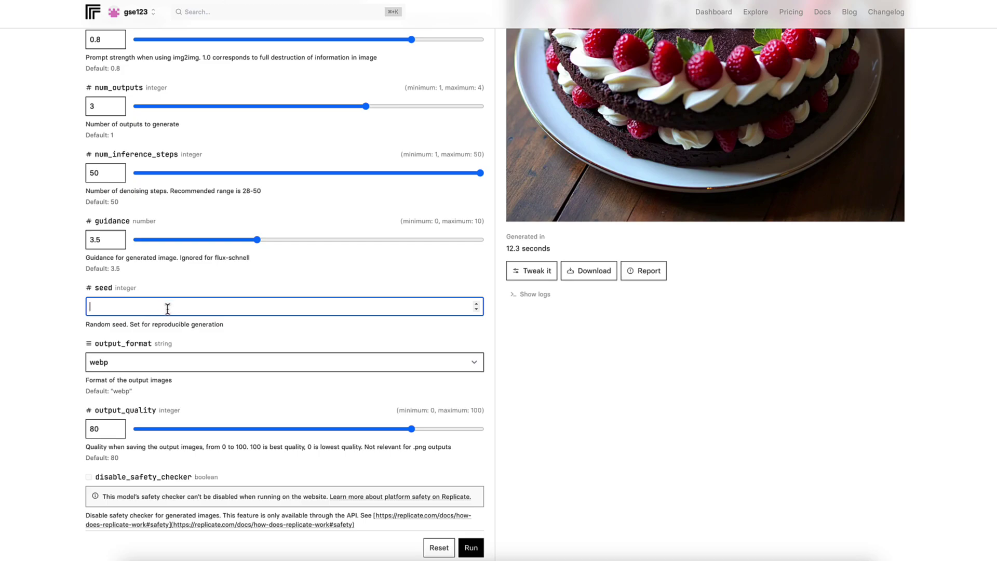
scroll(167, 308, "down", 1)
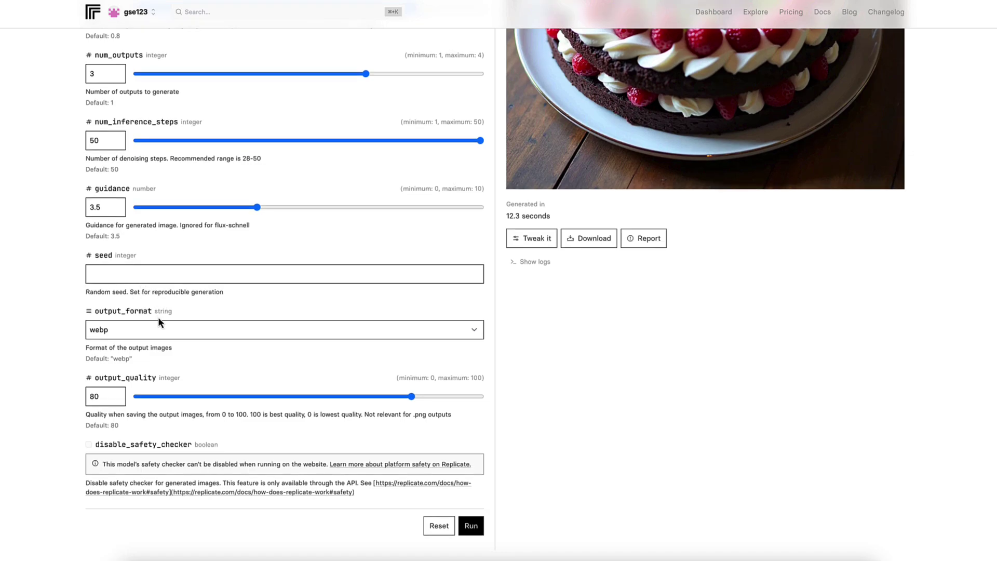
left_click(159, 327)
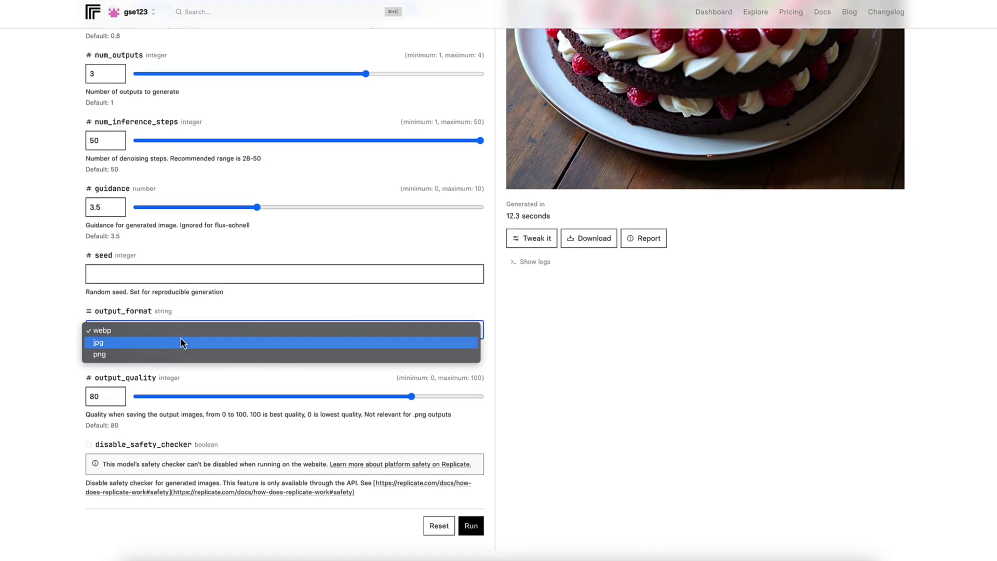
left_click(250, 310)
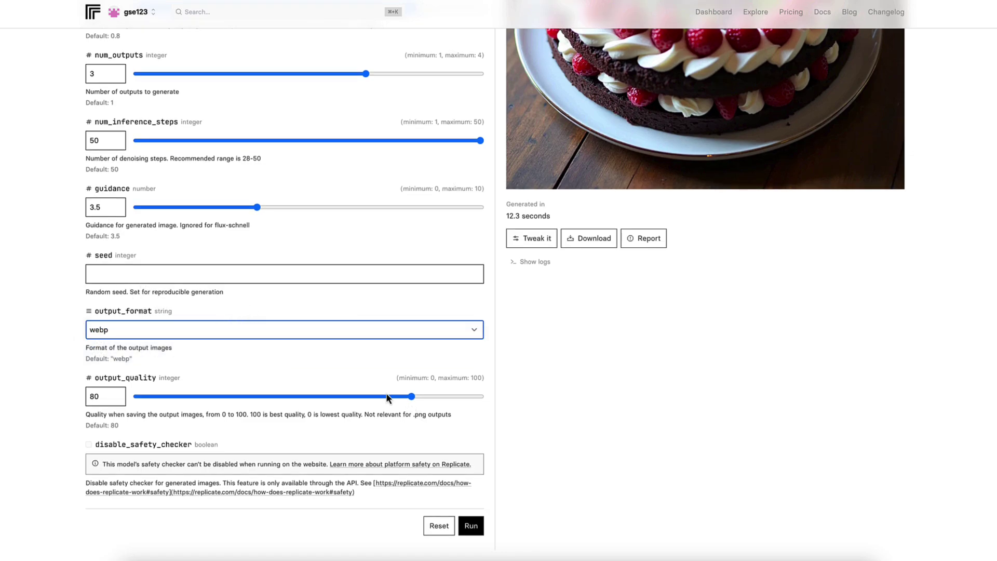
Step: Raise output_quality from 80 to 95
scroll(161, 397, "down", 1)
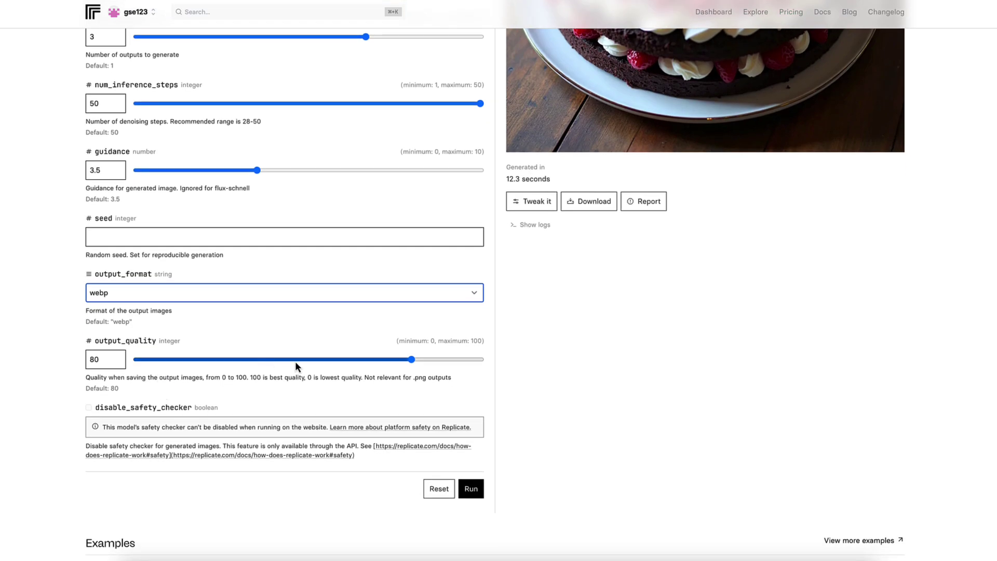
left_click_drag(411, 359, 472, 370)
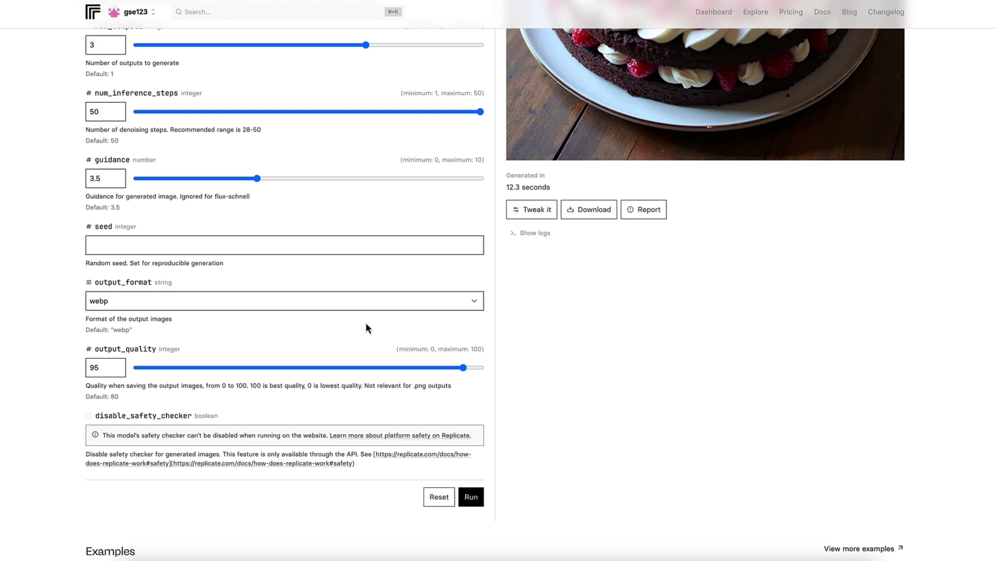
scroll(365, 323, "down", 1)
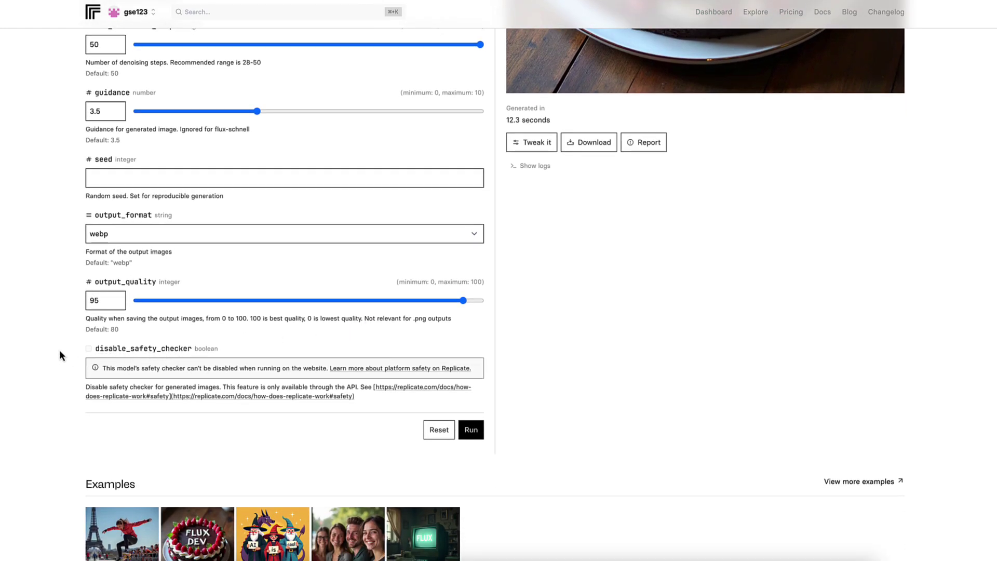
Step: Replace the cake prompt with the out-of-shape grey British shorthair cat lifting weights, towel around neck
scroll(509, 366, "up", 10)
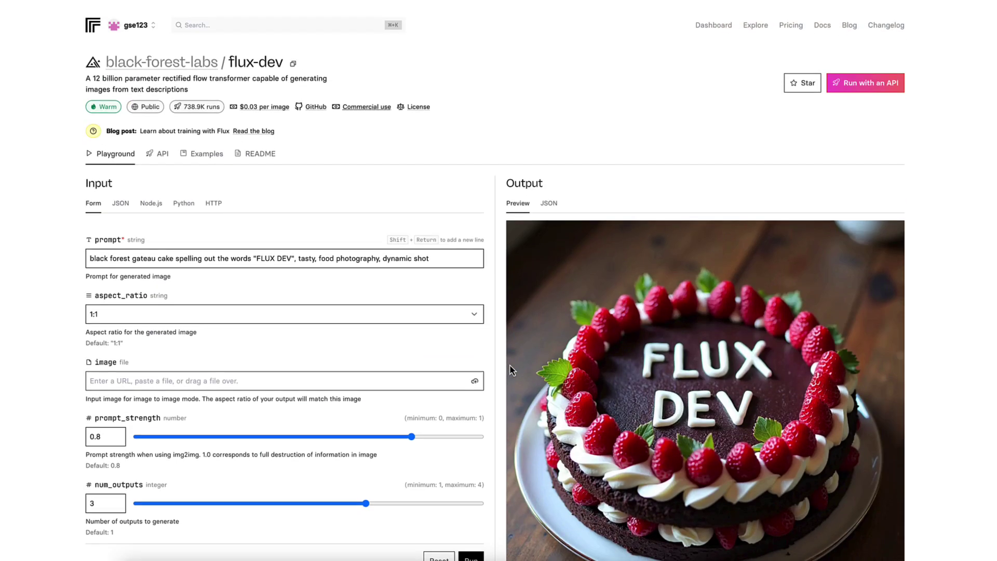
scroll(409, 269, "down", 2)
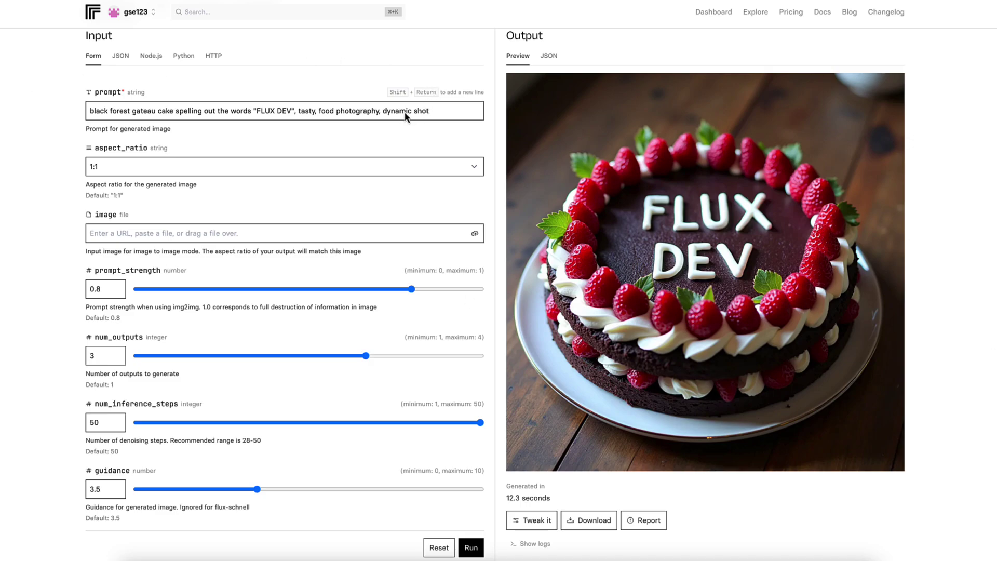
triple_click(229, 103)
type("Out of shape grey british shorthair cat lifting weights in the gym, with a white towel around his neck")
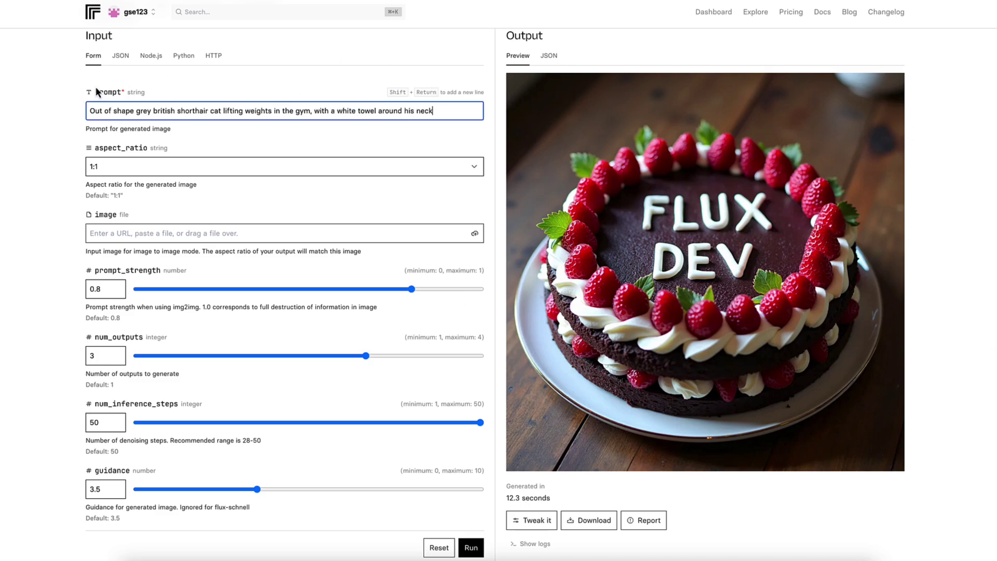
scroll(299, 112, "up", 3)
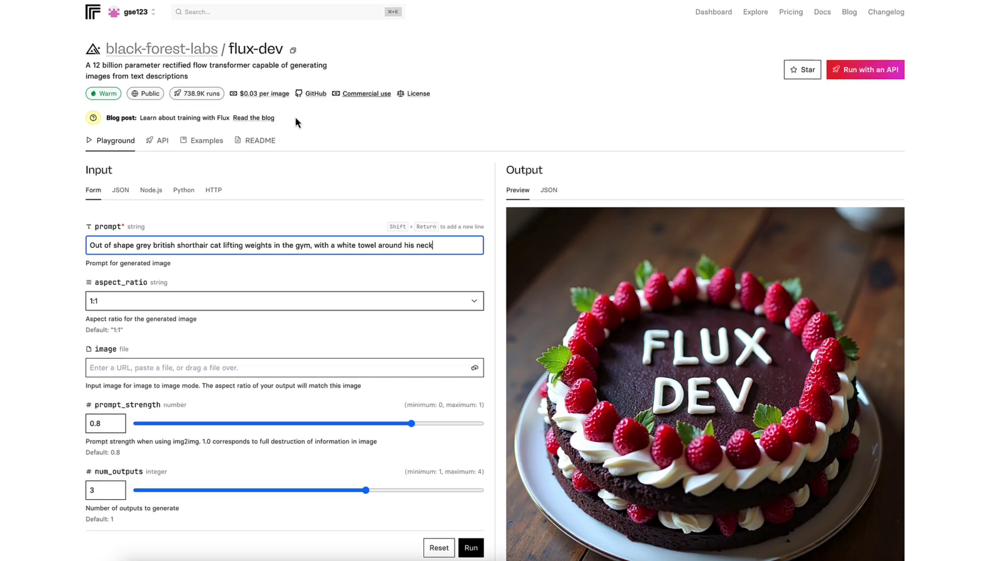
Step: Tick 'Show images / $1' in Pricing to display 33.333 images per dollar
scroll(296, 118, "down", 7)
scroll(295, 117, "down", 10)
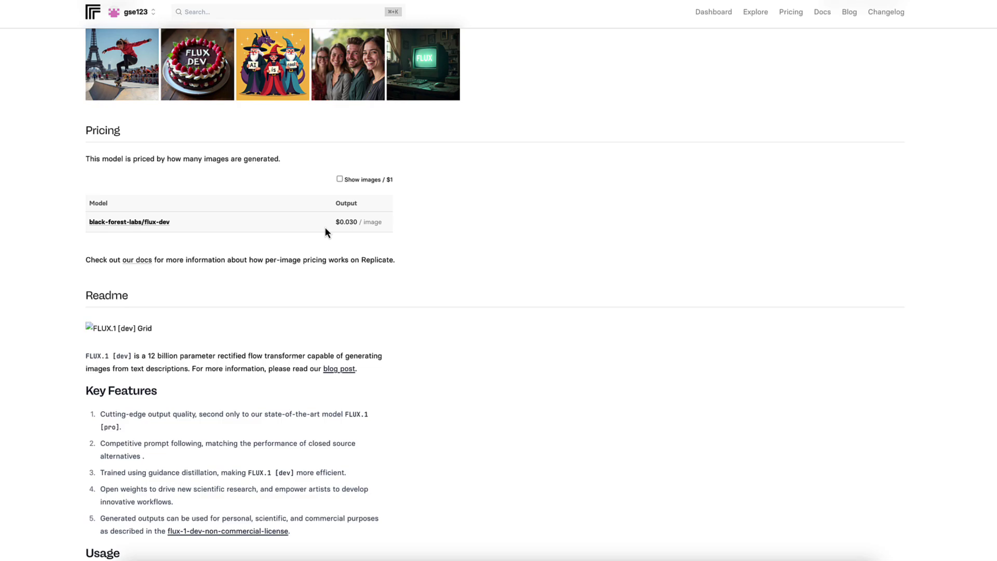
left_click(339, 178)
Step: Switch pricing back to cost per image and run the cat gym prompt for three images
left_click(340, 179)
scroll(497, 230, "up", 15)
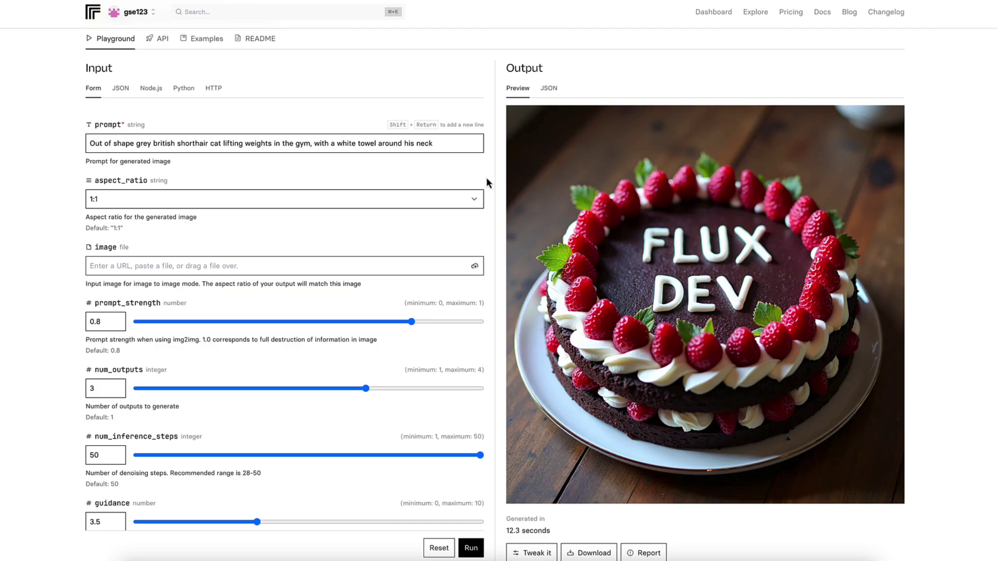
scroll(482, 494, "down", 1)
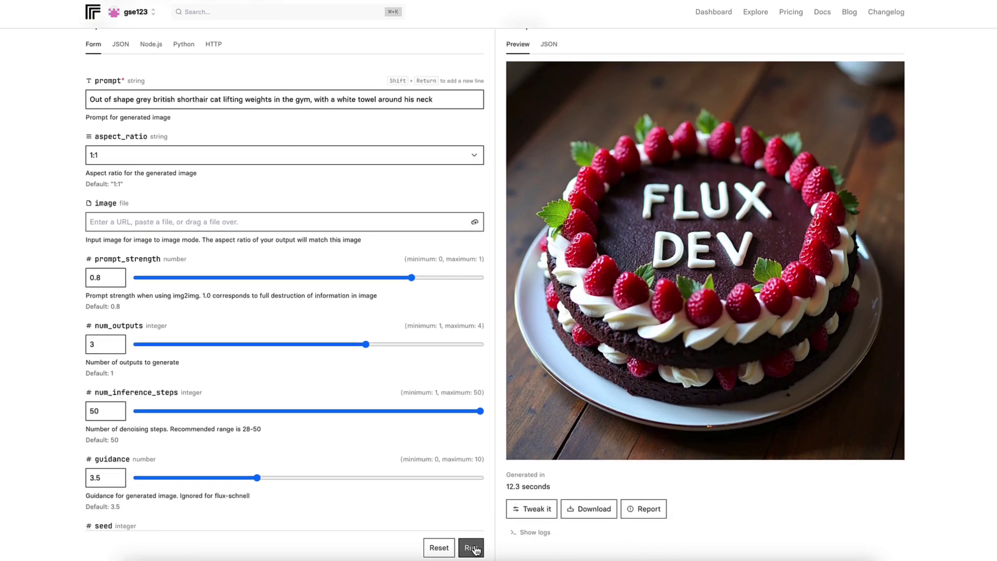
left_click(473, 549)
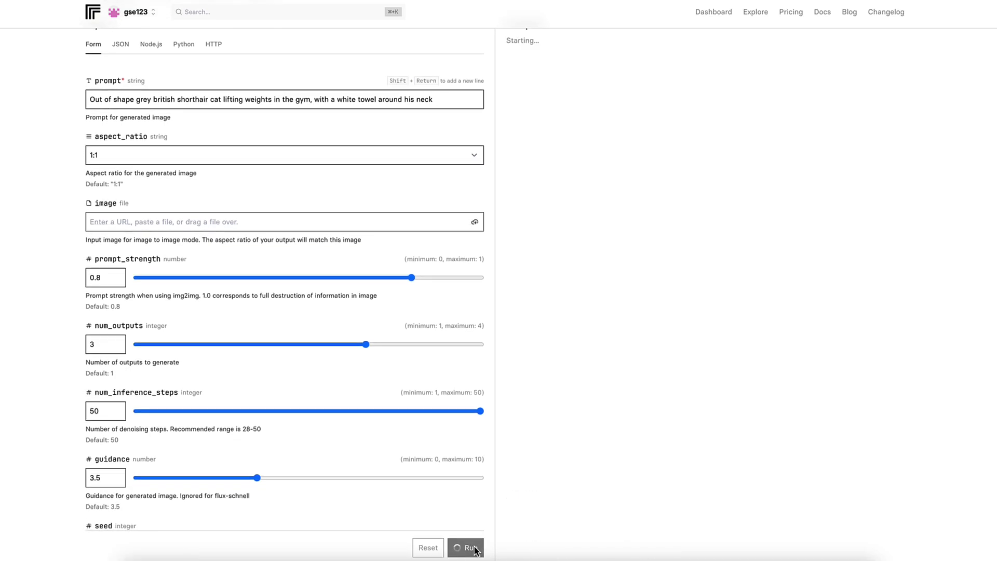
scroll(653, 187, "up", 2)
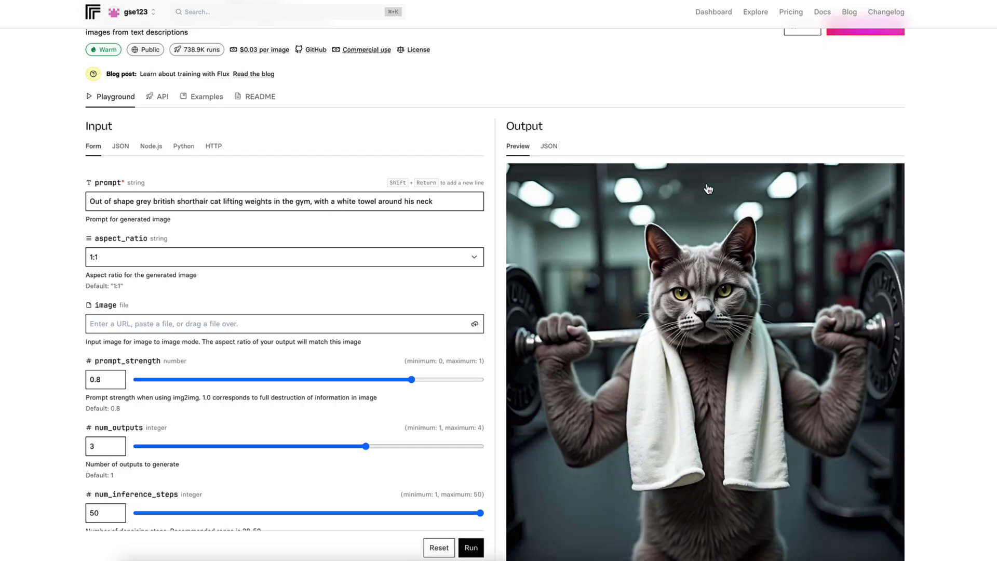
scroll(714, 184, "down", 2)
scroll(713, 185, "down", 1)
scroll(765, 199, "down", 2)
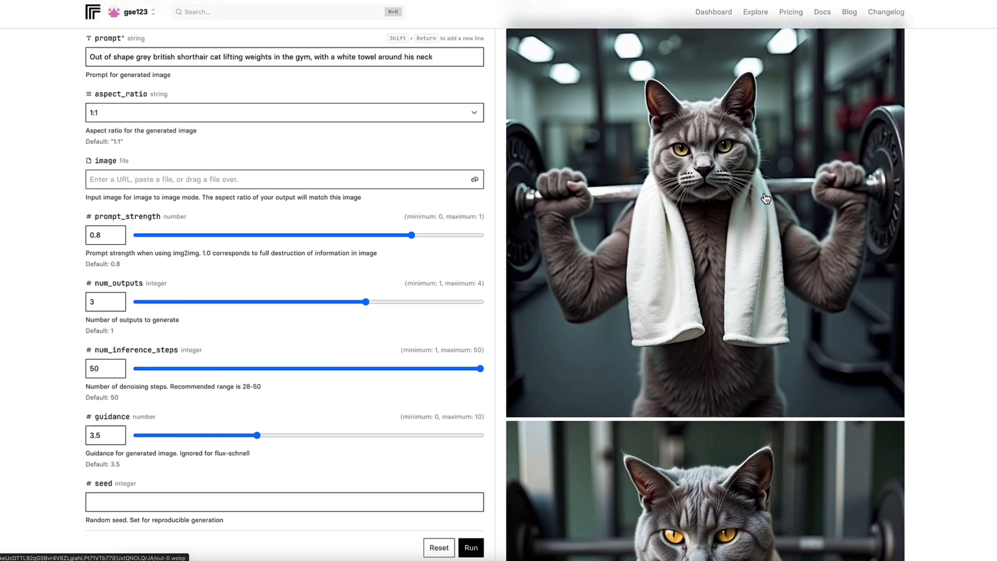
scroll(765, 199, "up", 1)
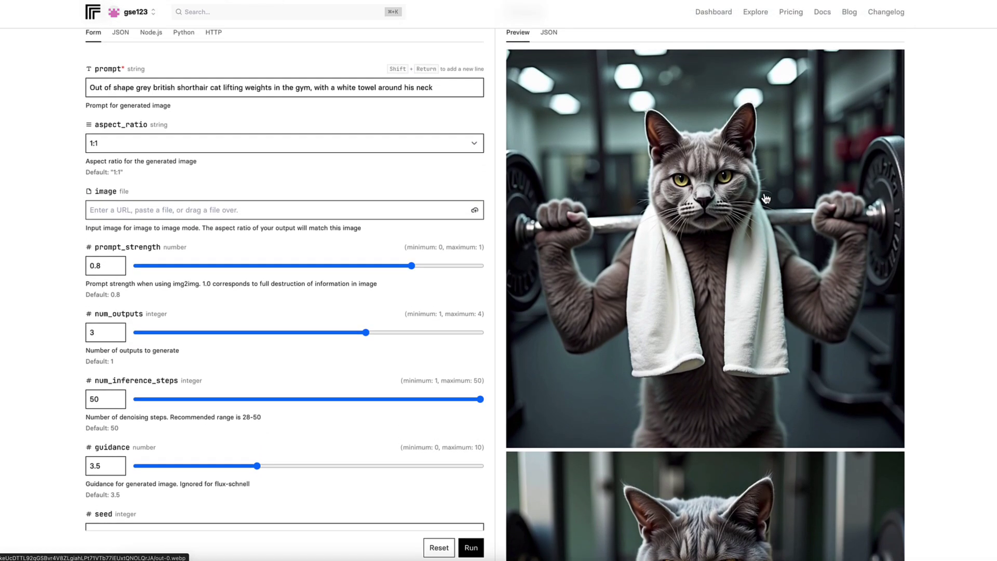
scroll(765, 199, "down", 1)
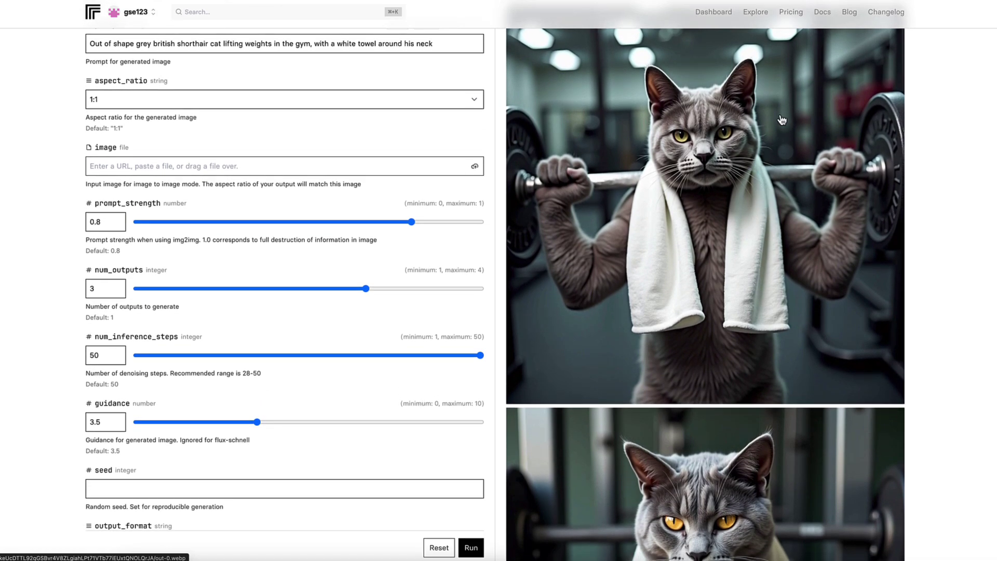
scroll(718, 157, "up", 2)
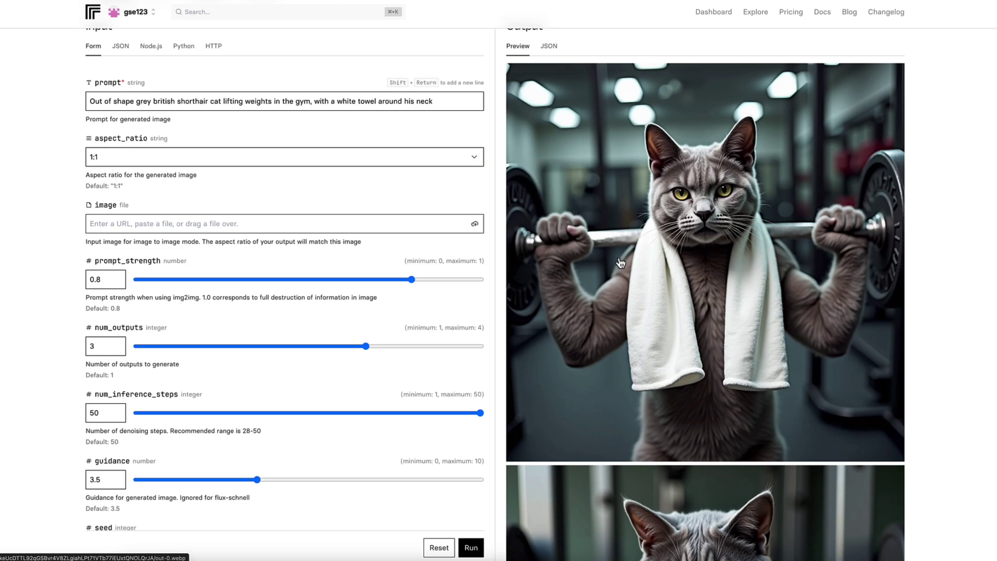
scroll(811, 247, "down", 4)
scroll(812, 247, "down", 5)
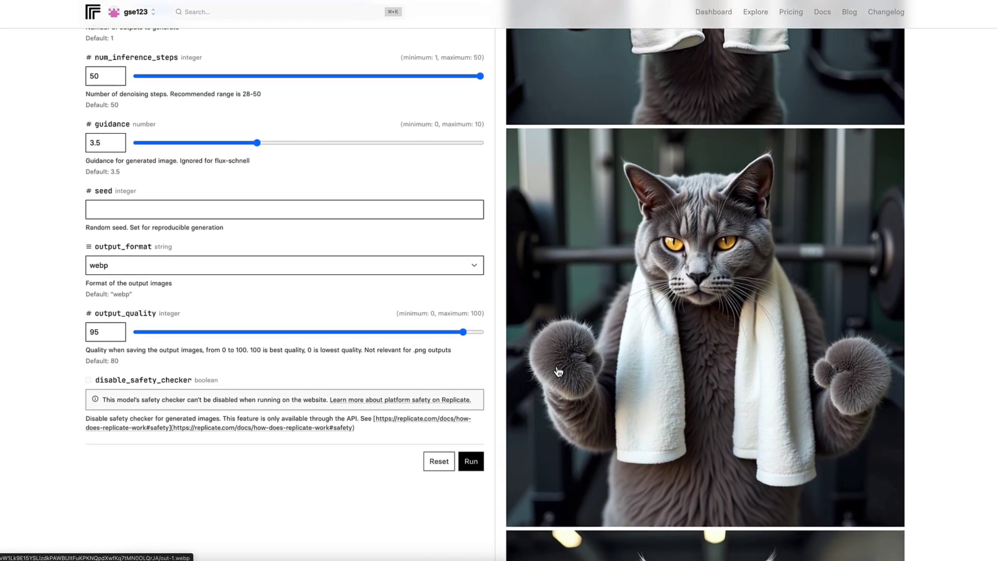
scroll(842, 339, "down", 6)
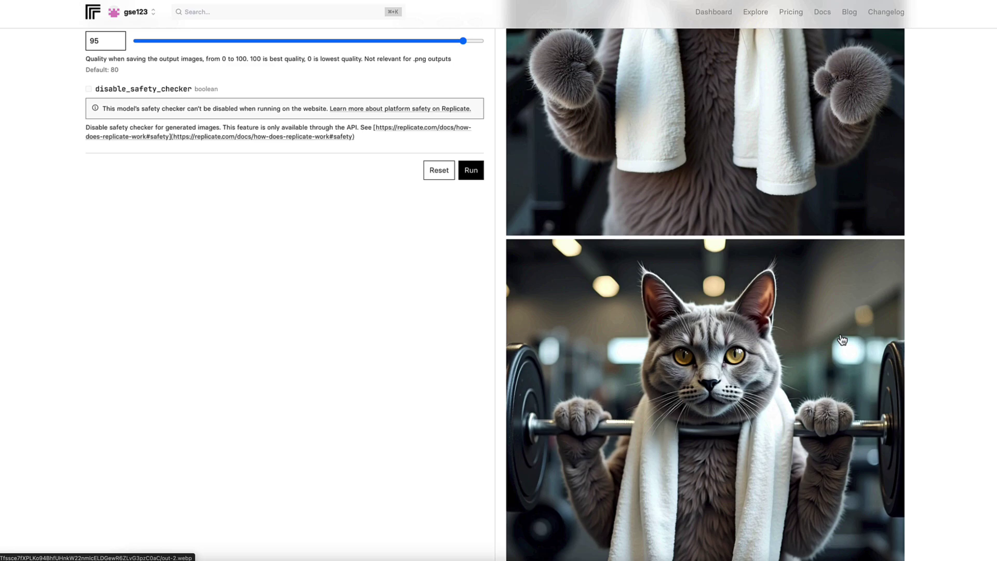
scroll(842, 339, "down", 2)
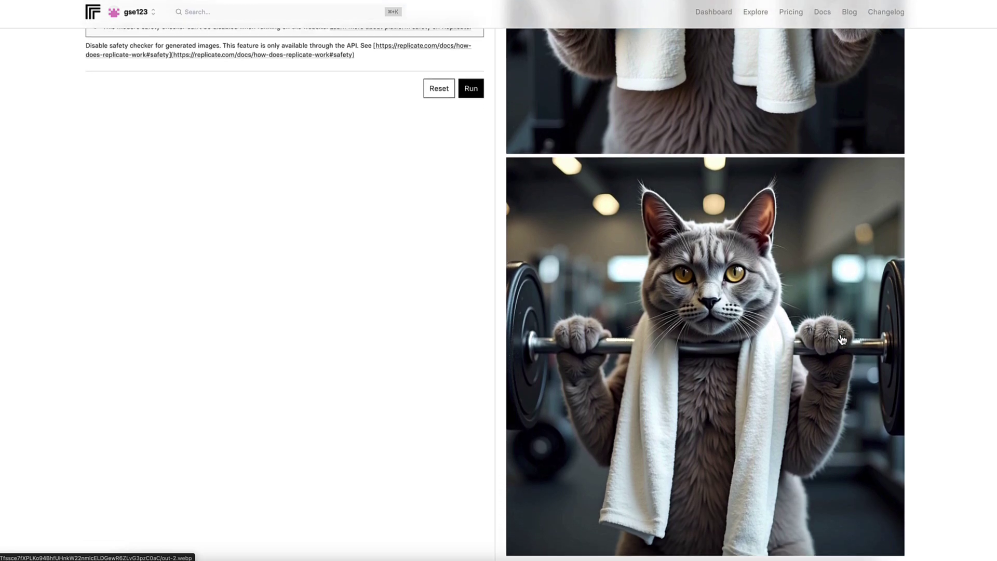
scroll(770, 364, "up", 5)
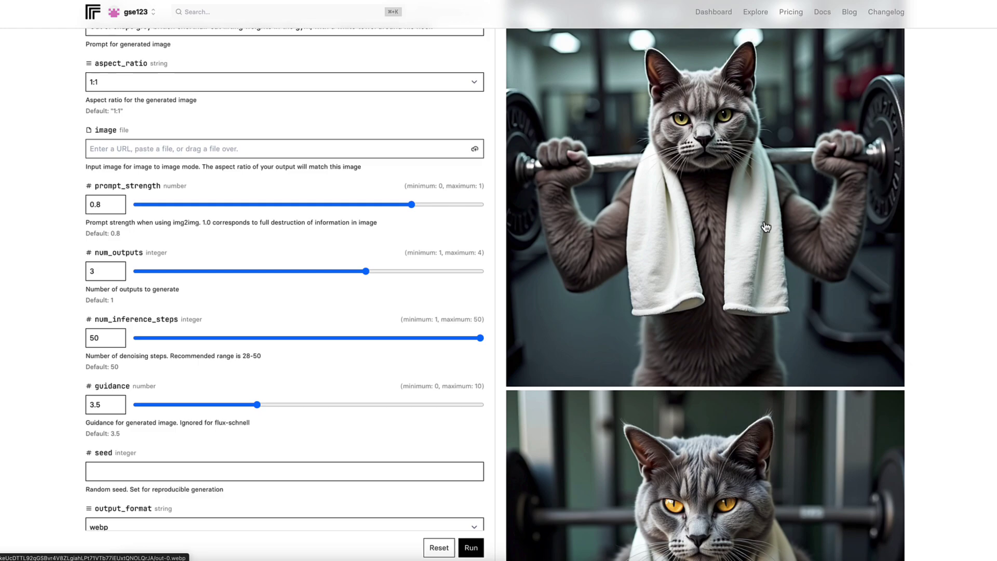
scroll(765, 227, "up", 1)
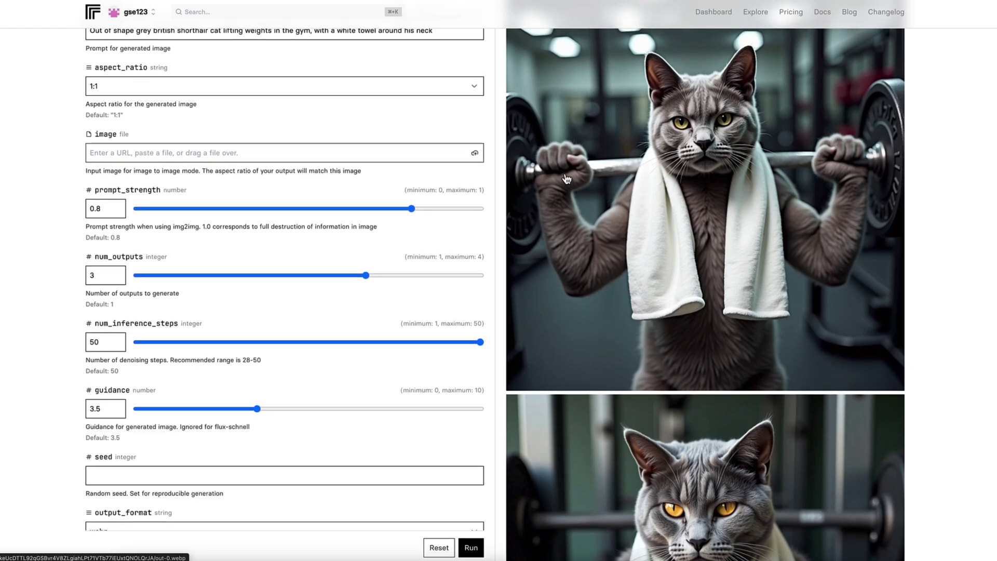
scroll(839, 166, "down", 3)
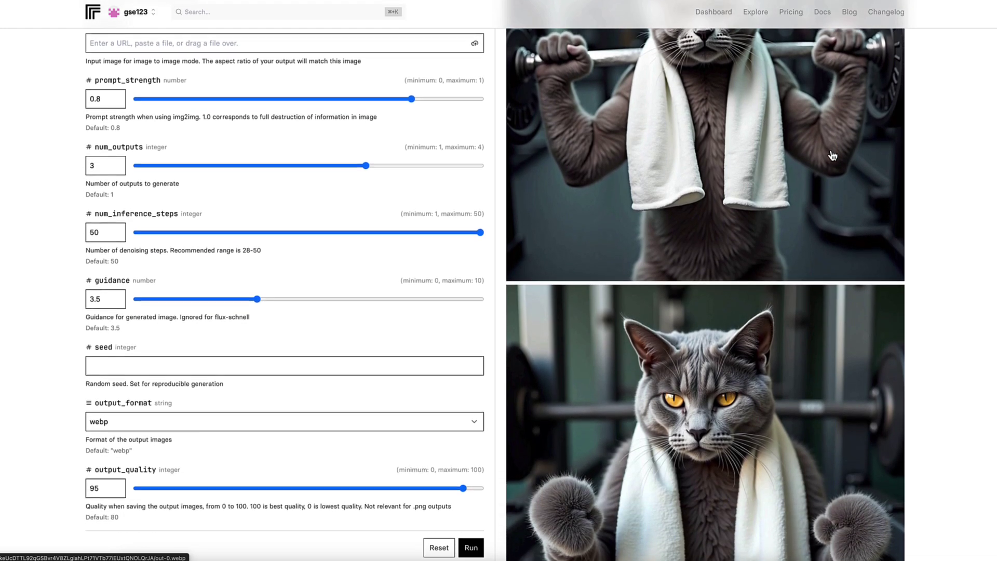
scroll(833, 154, "up", 2)
scroll(832, 154, "up", 1)
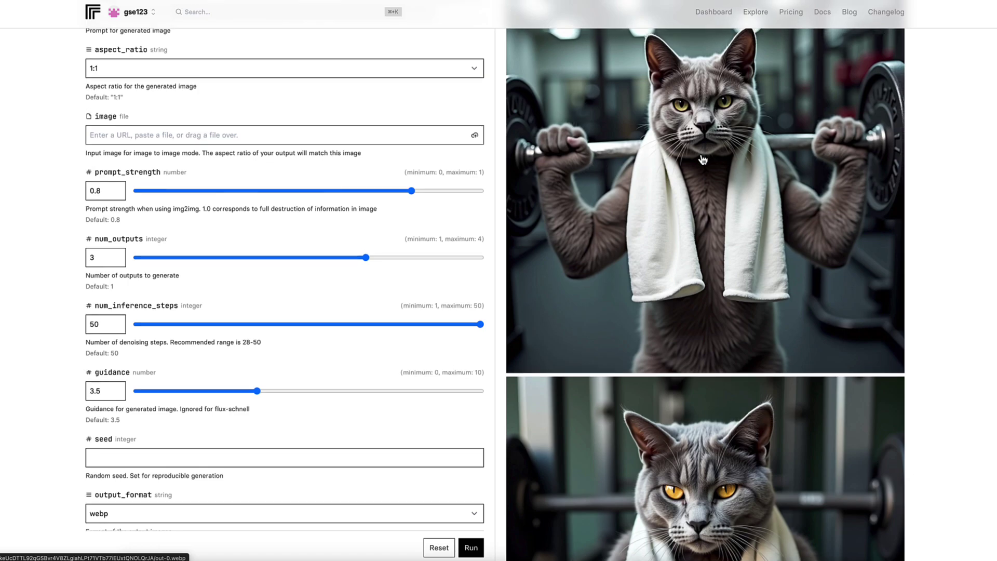
scroll(818, 144, "up", 3)
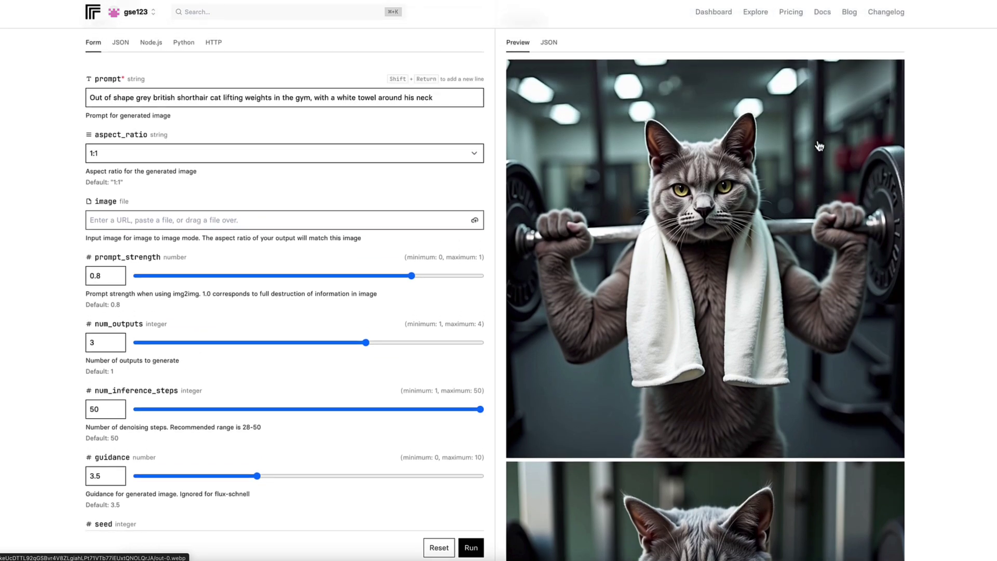
scroll(819, 144, "down", 2)
scroll(819, 144, "down", 1)
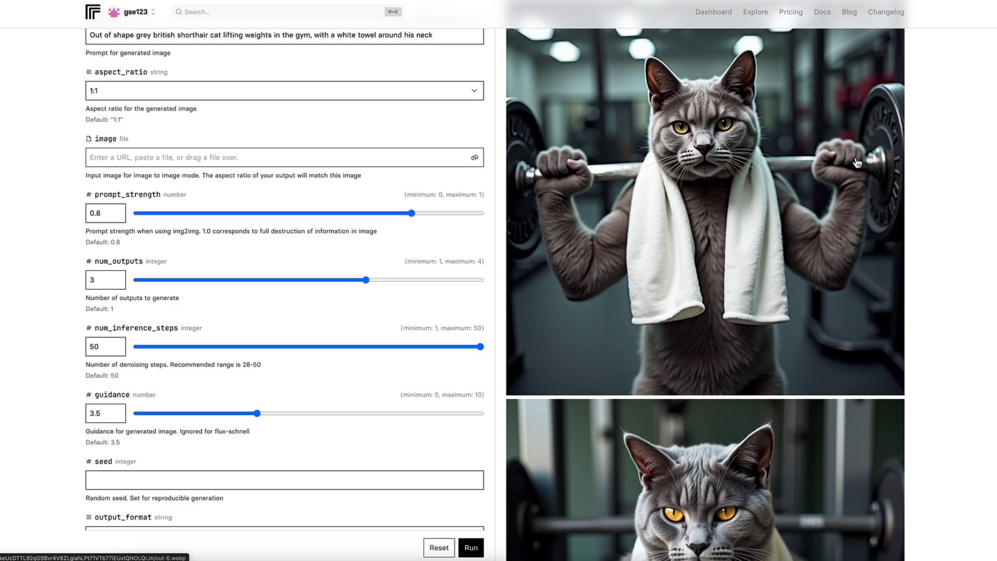
scroll(858, 163, "down", 10)
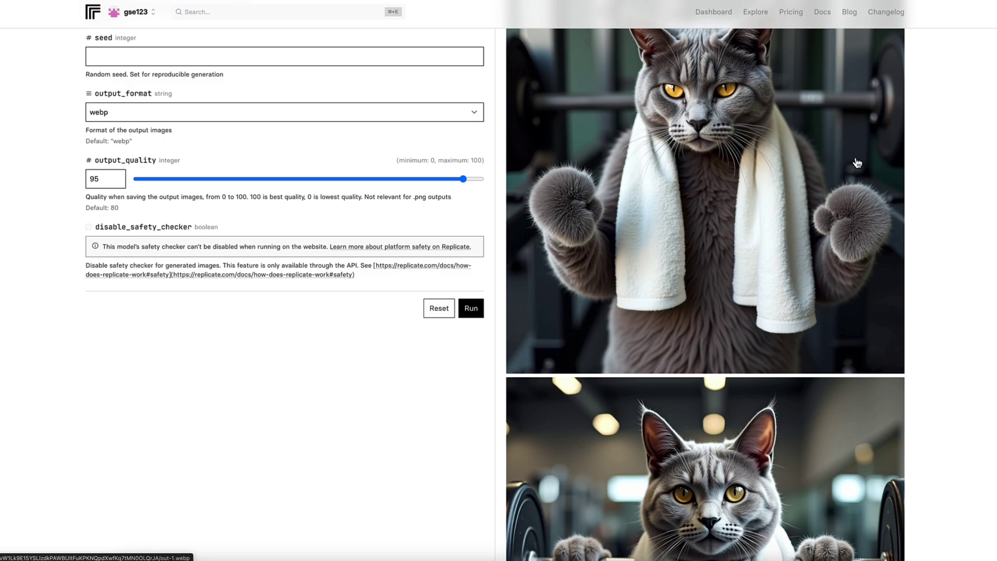
scroll(857, 163, "down", 8)
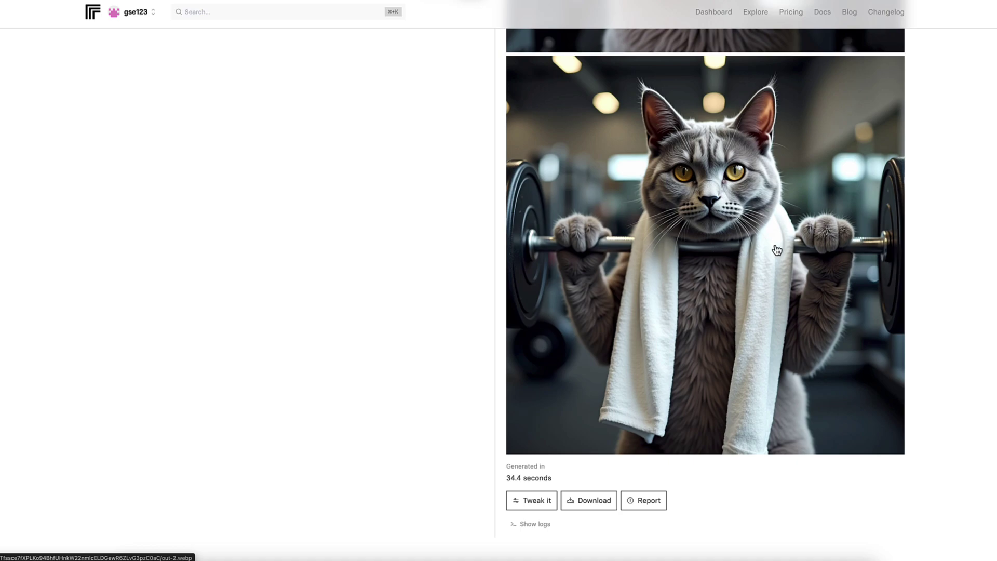
scroll(777, 250, "up", 10)
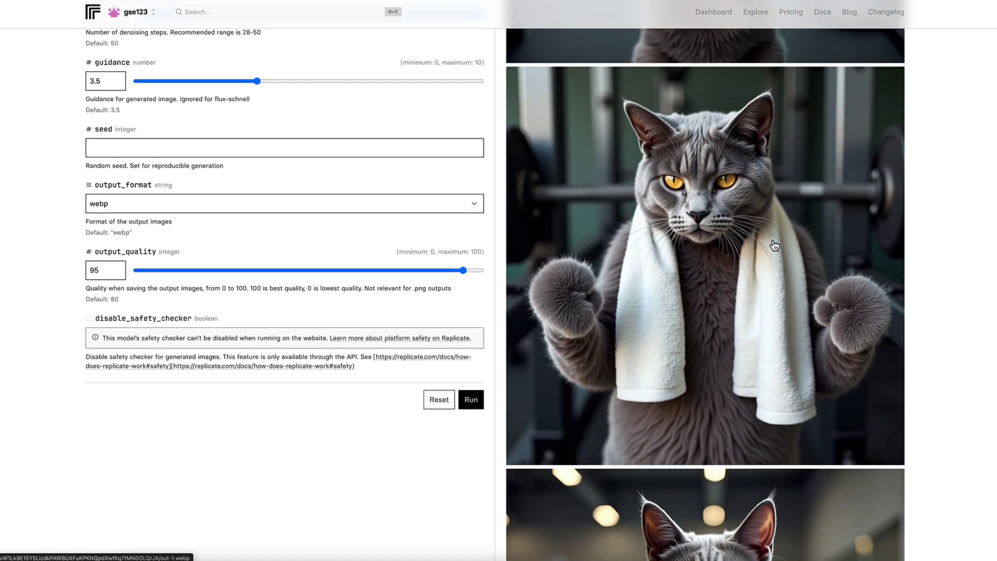
scroll(693, 216, "up", 10)
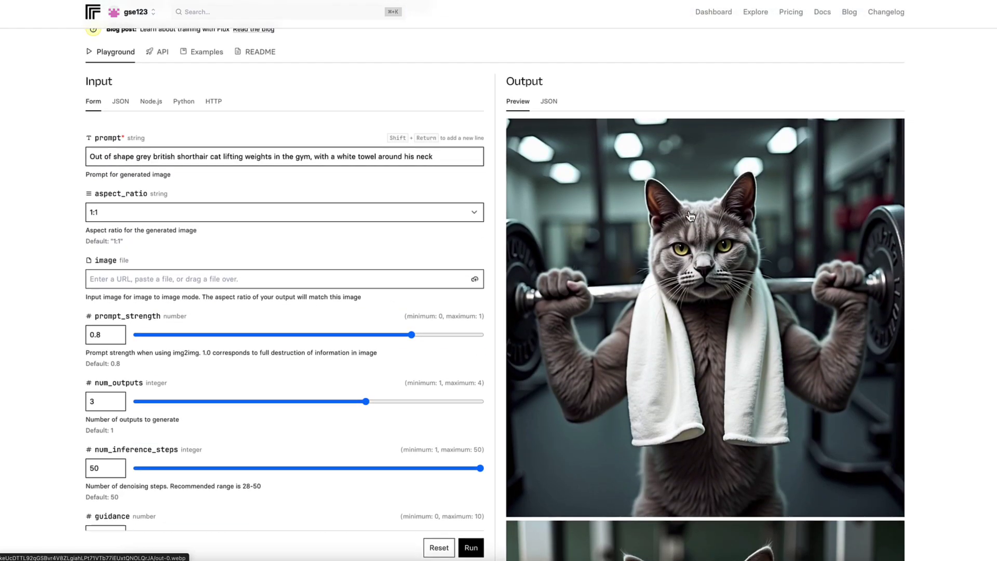
scroll(690, 215, "down", 10)
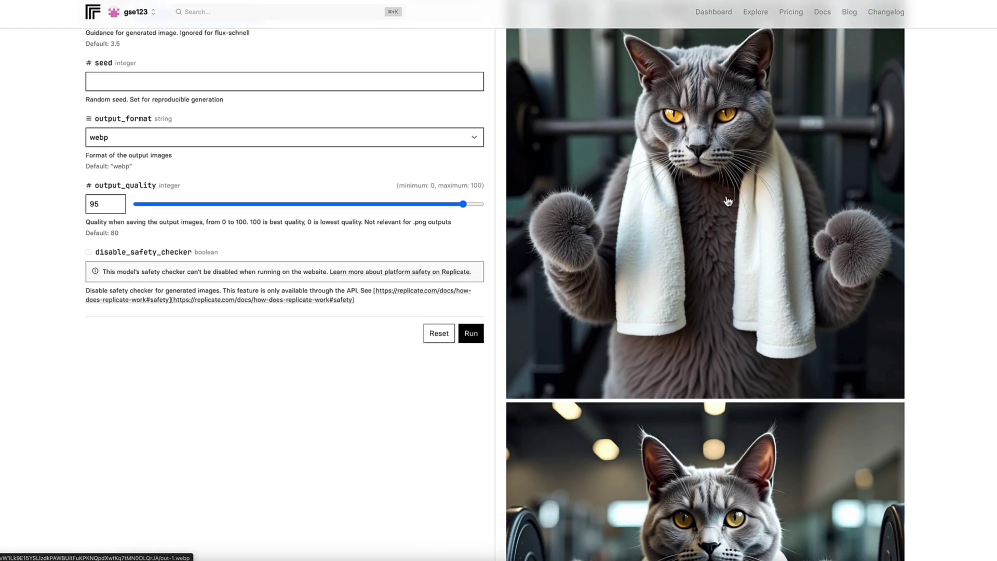
scroll(727, 200, "down", 5)
scroll(729, 220, "up", 6)
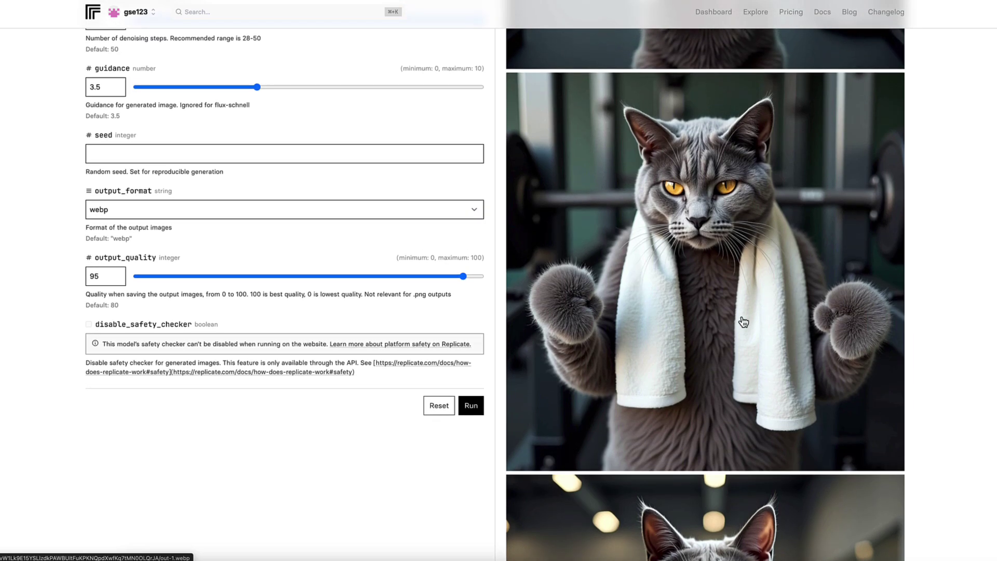
scroll(727, 295, "down", 7)
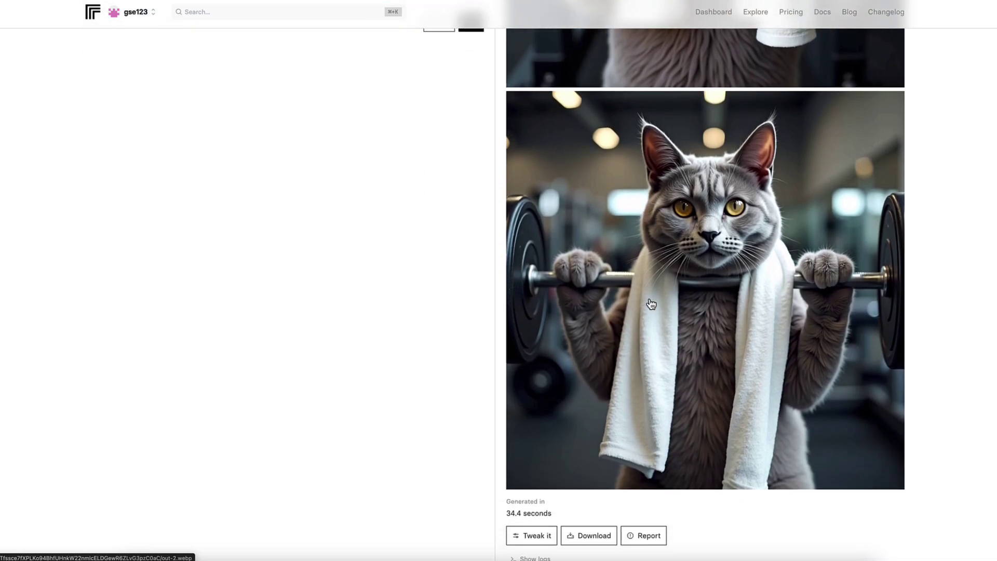
scroll(729, 312, "up", 10)
scroll(732, 318, "up", 5)
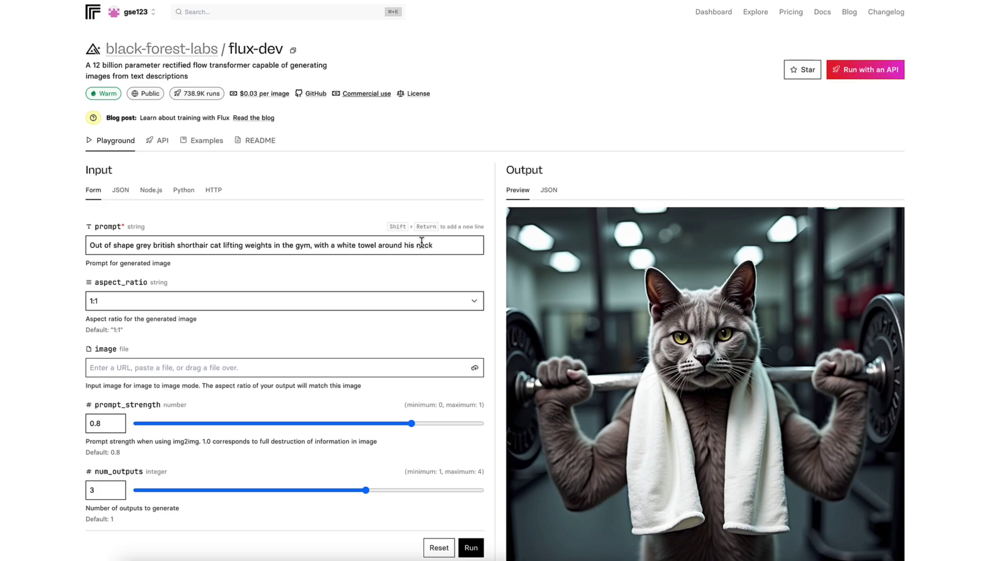
Step: Replace the cat prompt with the moody depressed smoking clown prompt and run it
left_click_drag(442, 245, 61, 247)
type("moody portrait of a depressed clown with half worn makeup, smoking a cigarette")
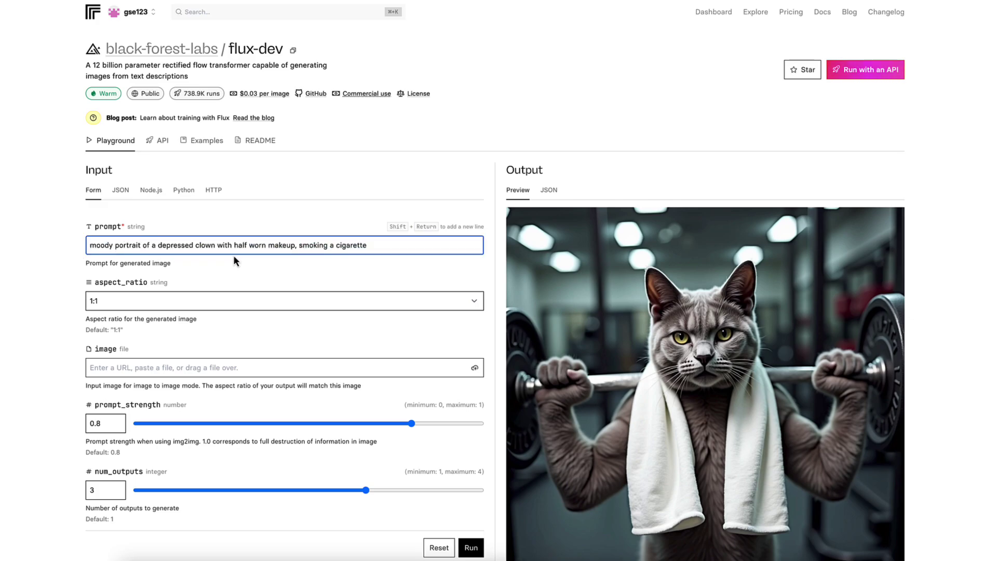
left_click(474, 549)
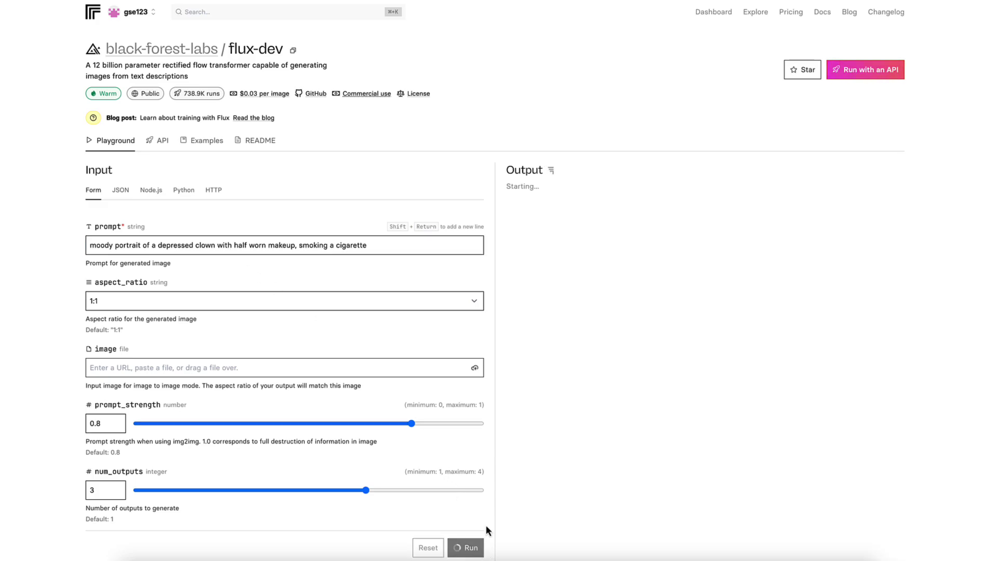
scroll(579, 211, "down", 2)
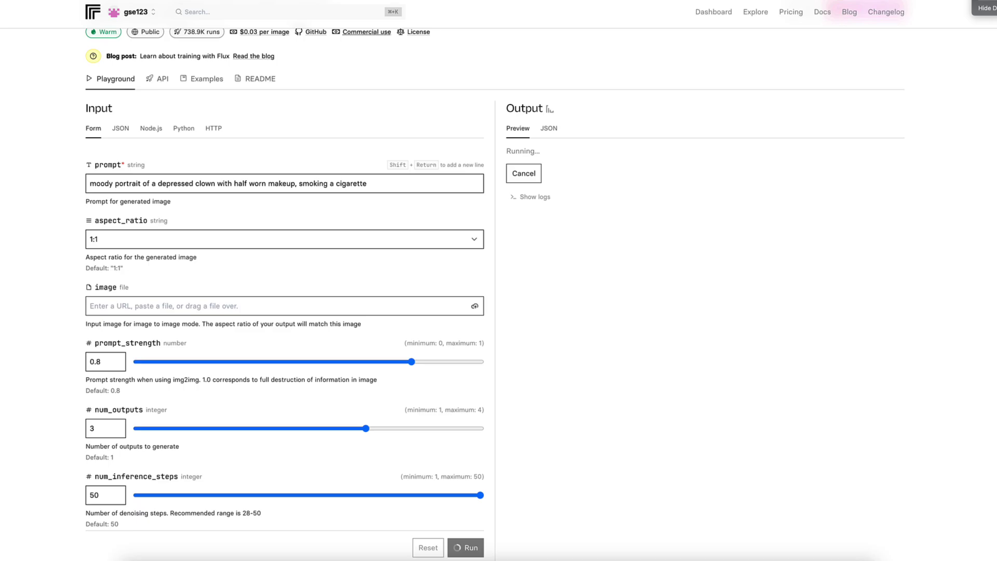
scroll(893, 177, "down", 2)
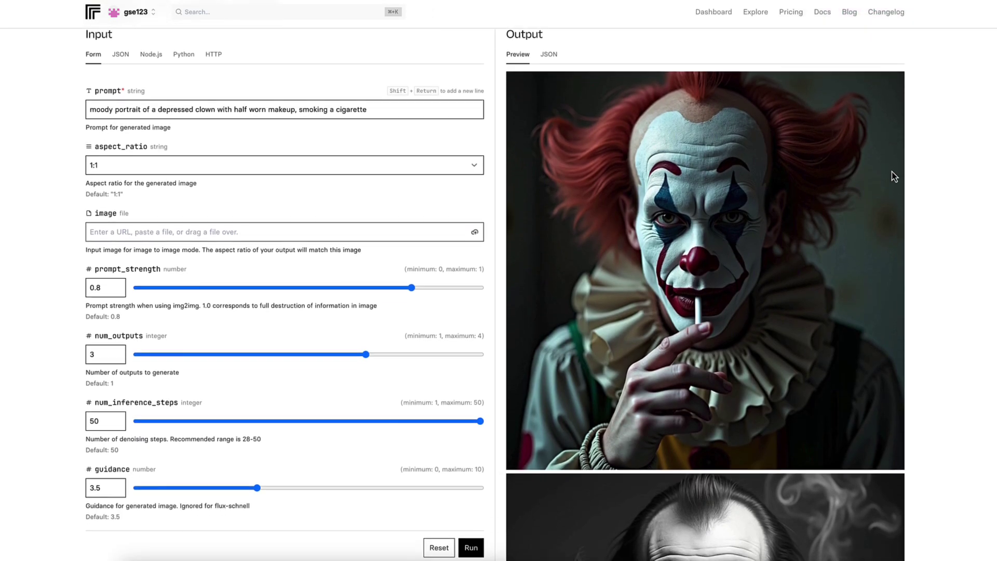
scroll(893, 176, "down", 2)
scroll(893, 179, "up", 1)
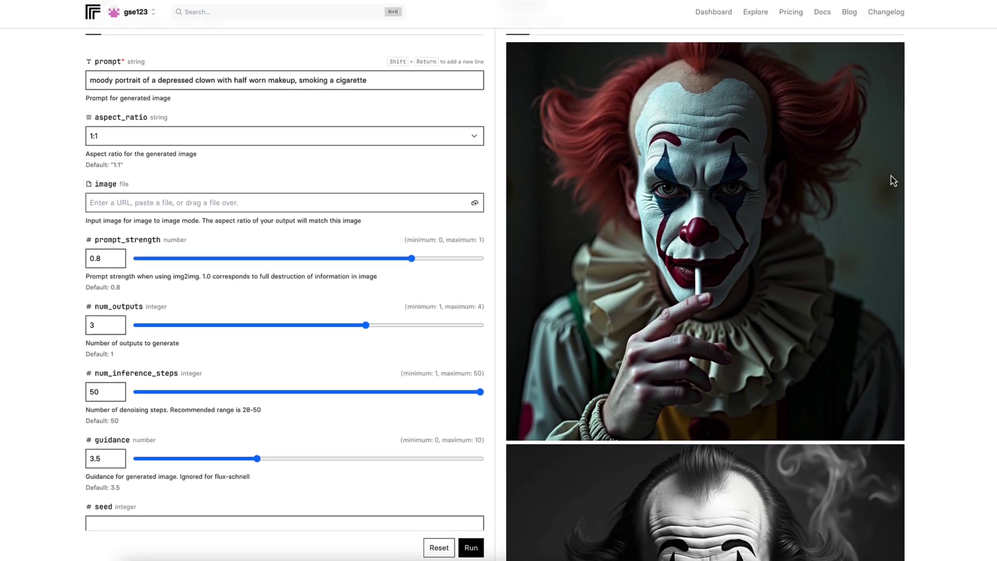
scroll(893, 180, "up", 1)
scroll(893, 180, "down", 1)
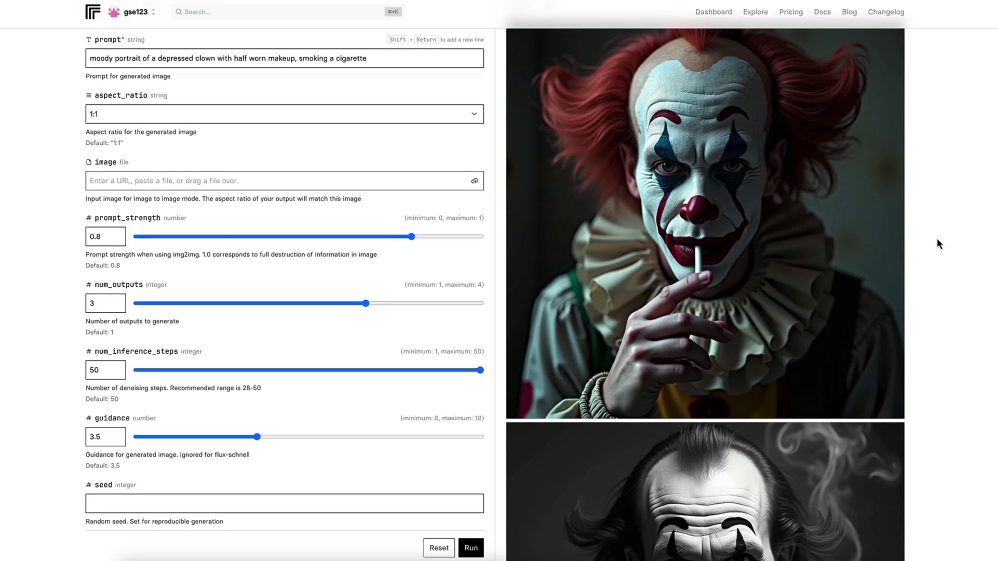
scroll(937, 240, "down", 5)
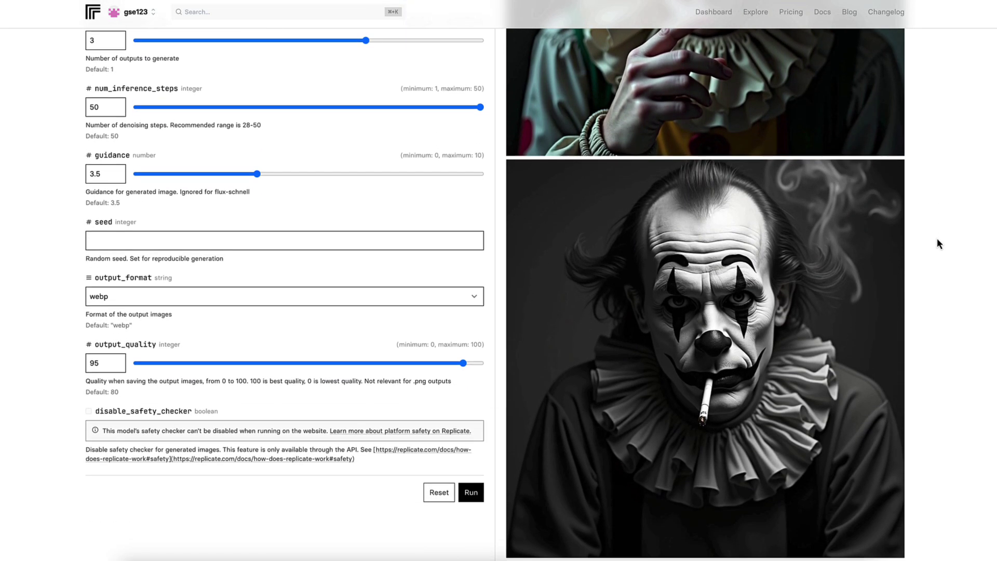
scroll(936, 238, "down", 2)
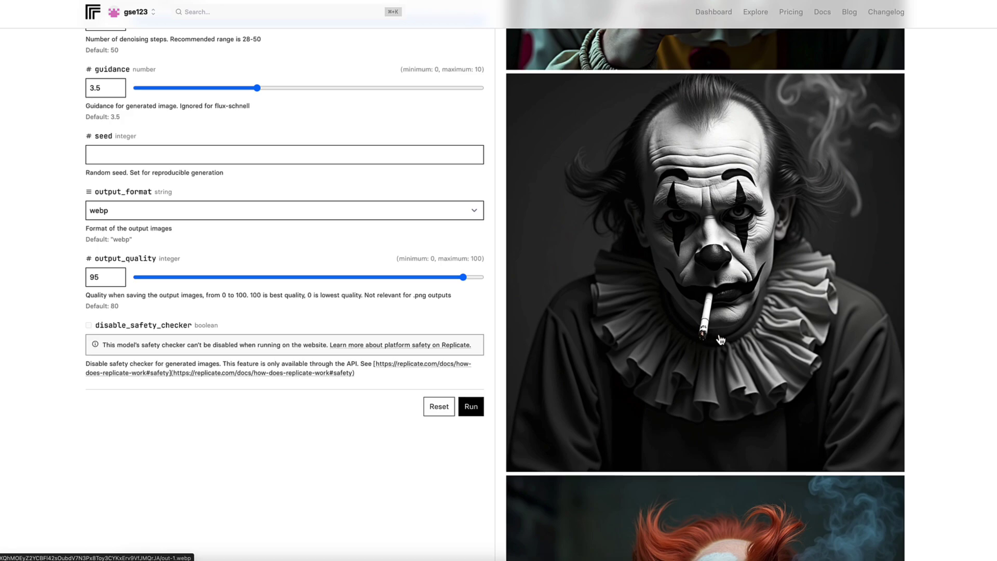
scroll(804, 322, "down", 1)
scroll(799, 249, "down", 6)
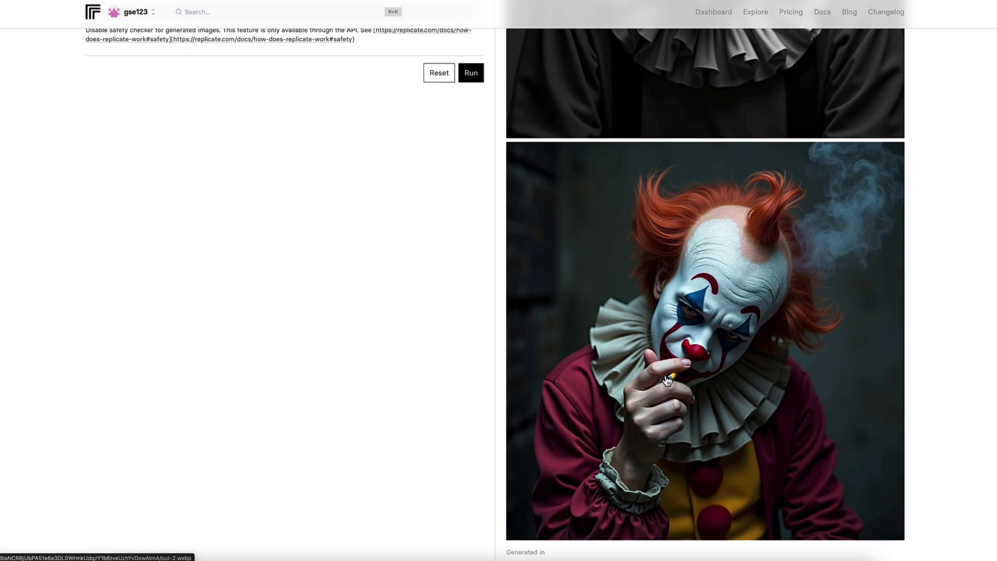
scroll(672, 429, "up", 10)
scroll(672, 429, "up", 2)
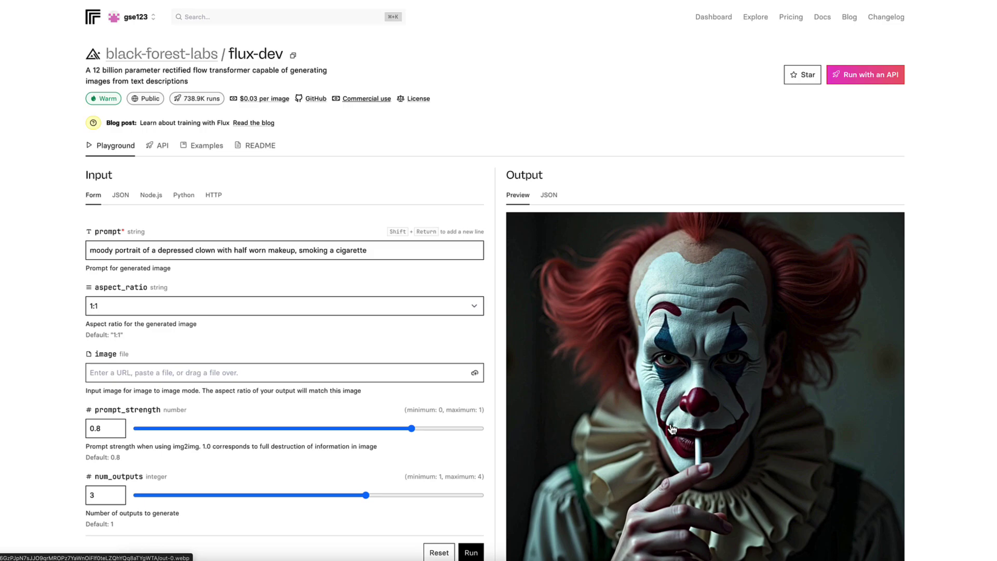
scroll(673, 428, "down", 5)
scroll(672, 429, "up", 4)
scroll(673, 429, "down", 1)
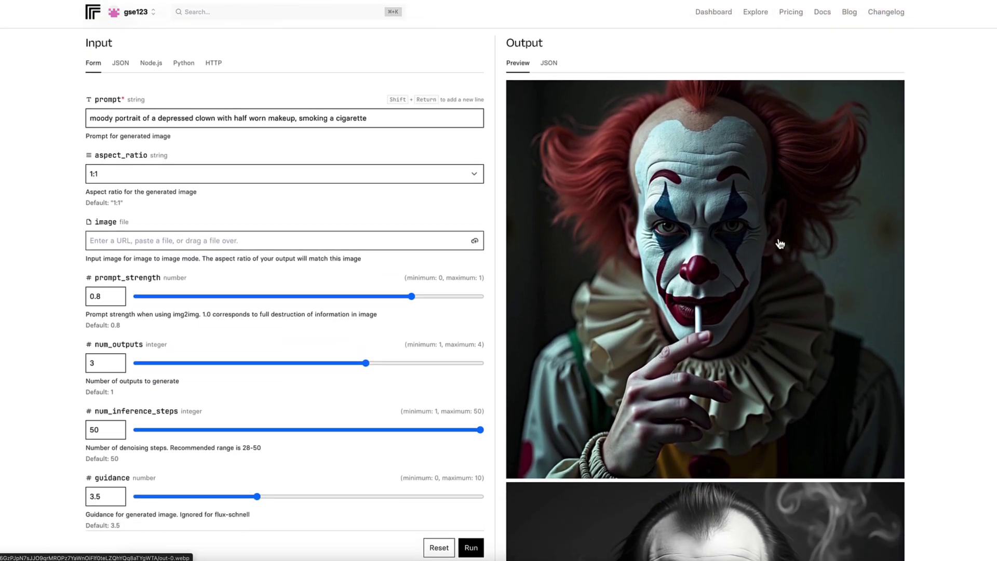
scroll(700, 326, "down", 10)
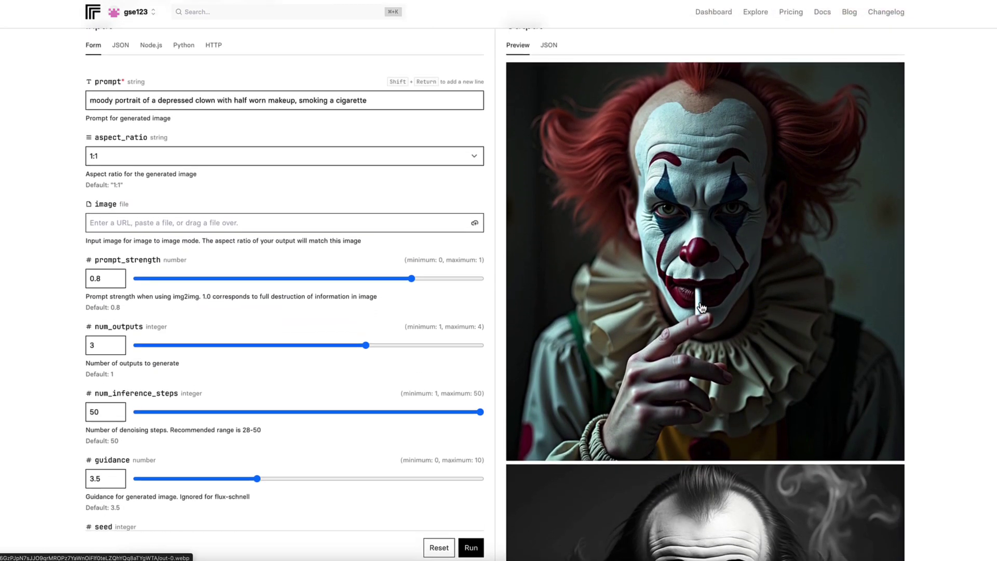
scroll(702, 313, "down", 2)
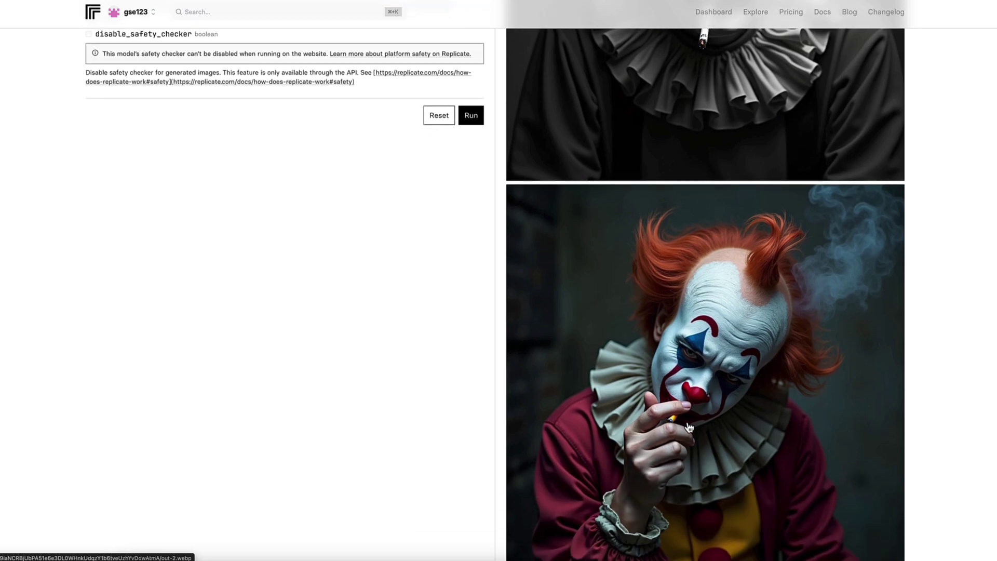
scroll(680, 420, "up", 15)
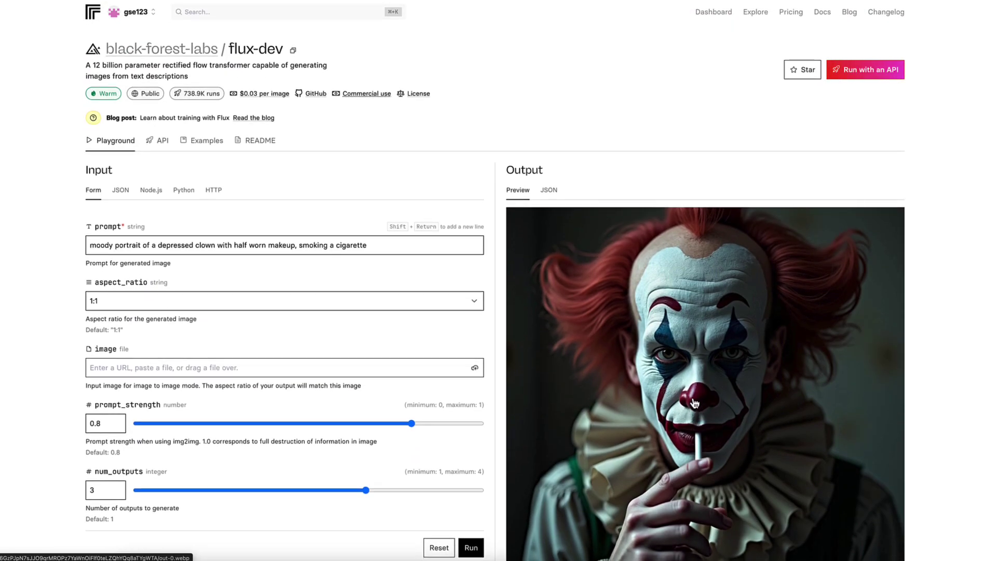
scroll(677, 348, "down", 6)
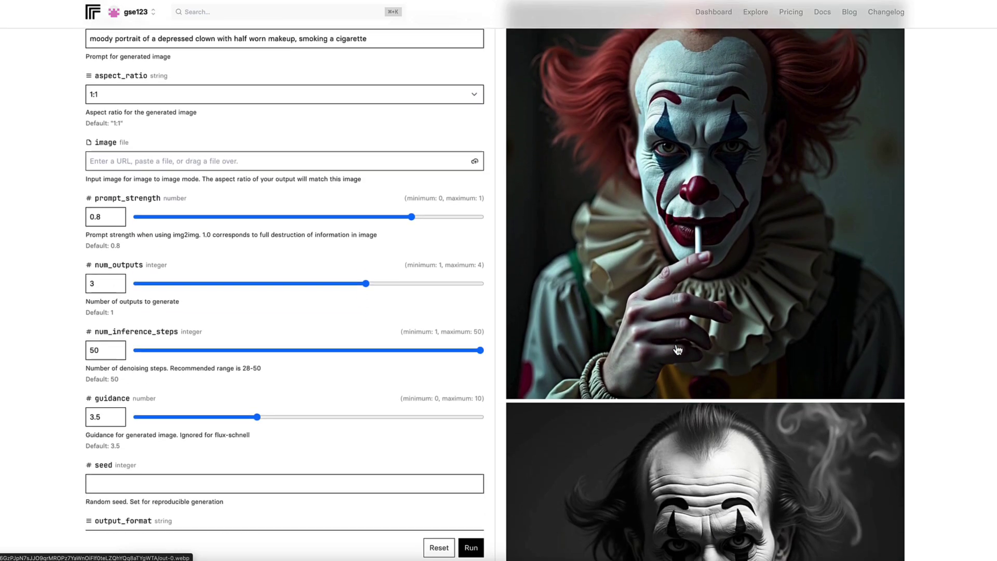
scroll(747, 413, "down", 9)
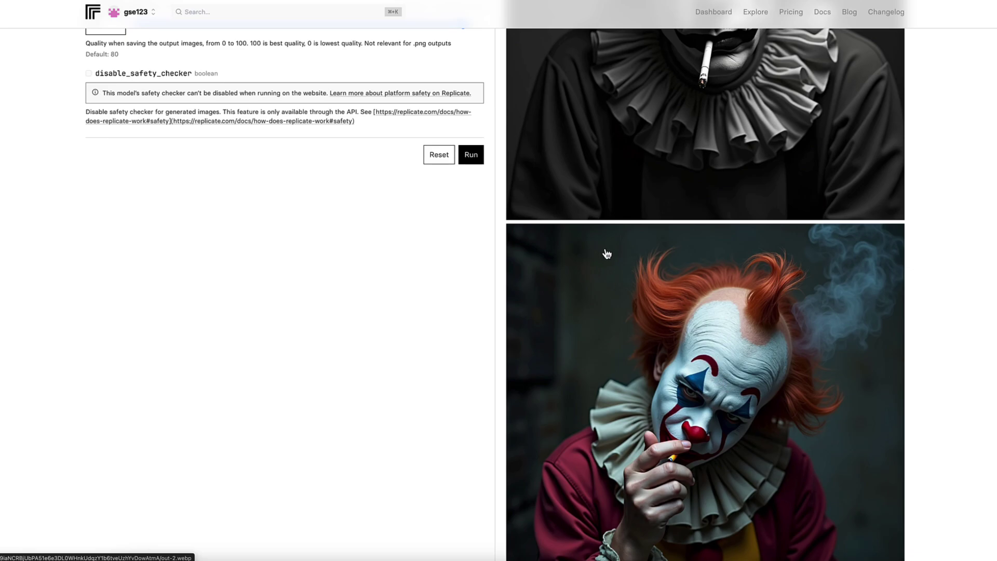
scroll(669, 322, "up", 15)
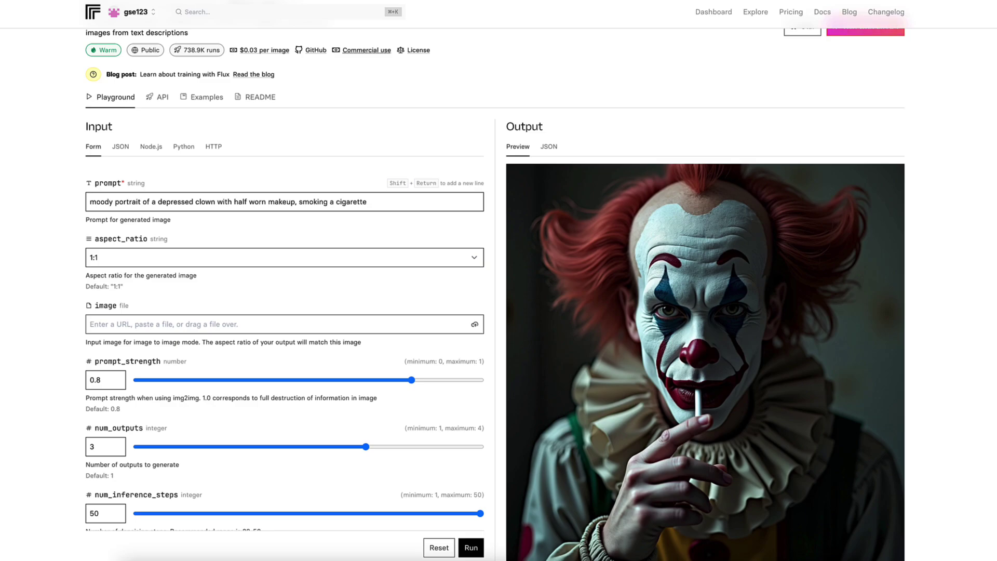
Step: Swap in the black muscle car in red-dust desert prompt and run it
triple_click(391, 208)
type("a black muscle car driving in a desert, the sky is dark, moody atmosphere, the dust is red, photorealistic")
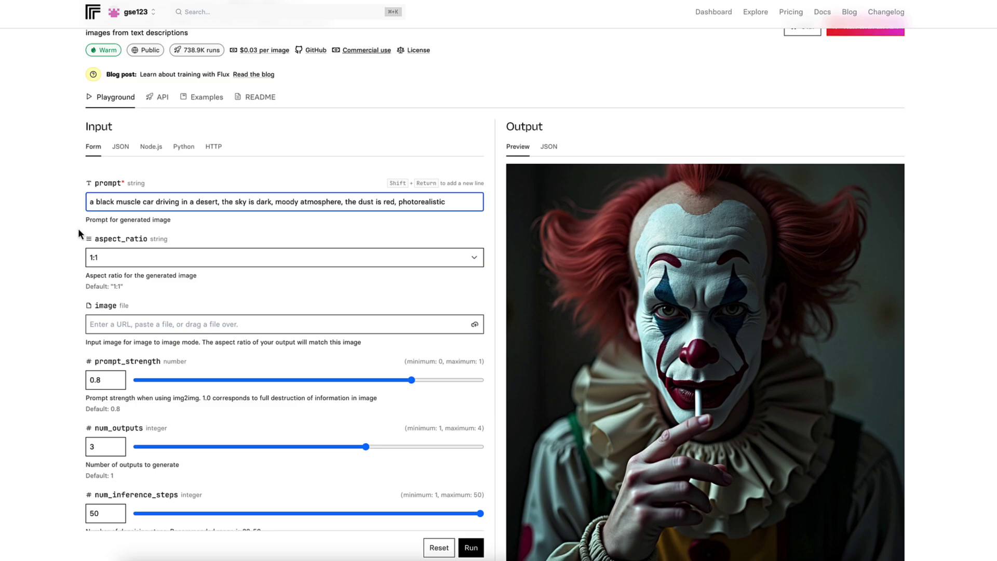
left_click(470, 548)
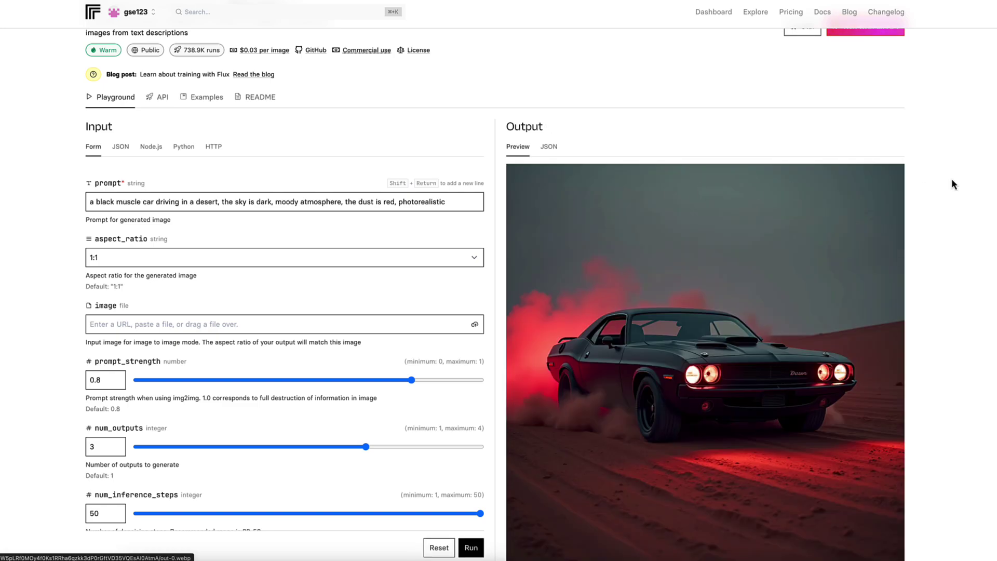
scroll(964, 170, "down", 1)
scroll(964, 170, "down", 5)
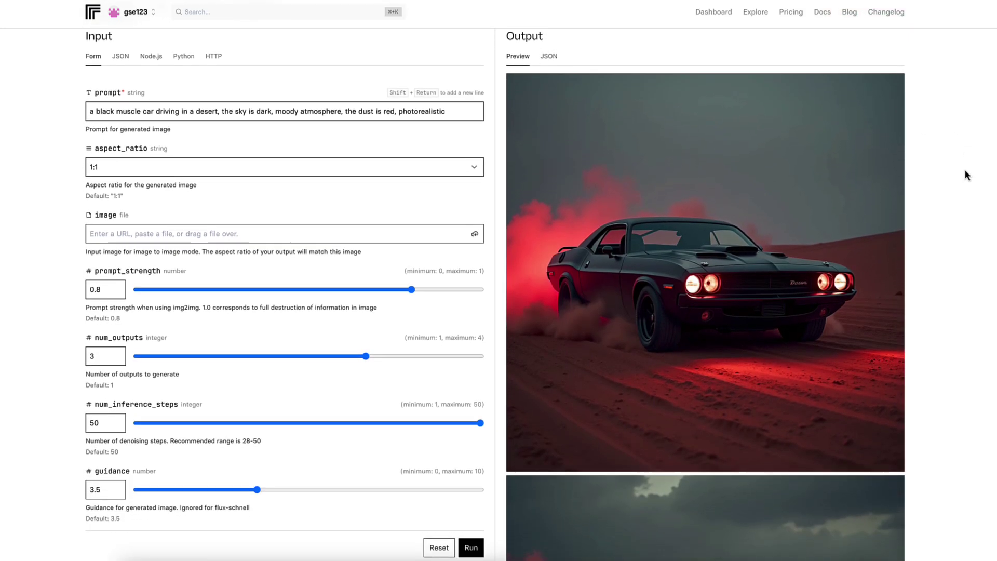
scroll(964, 169, "down", 1)
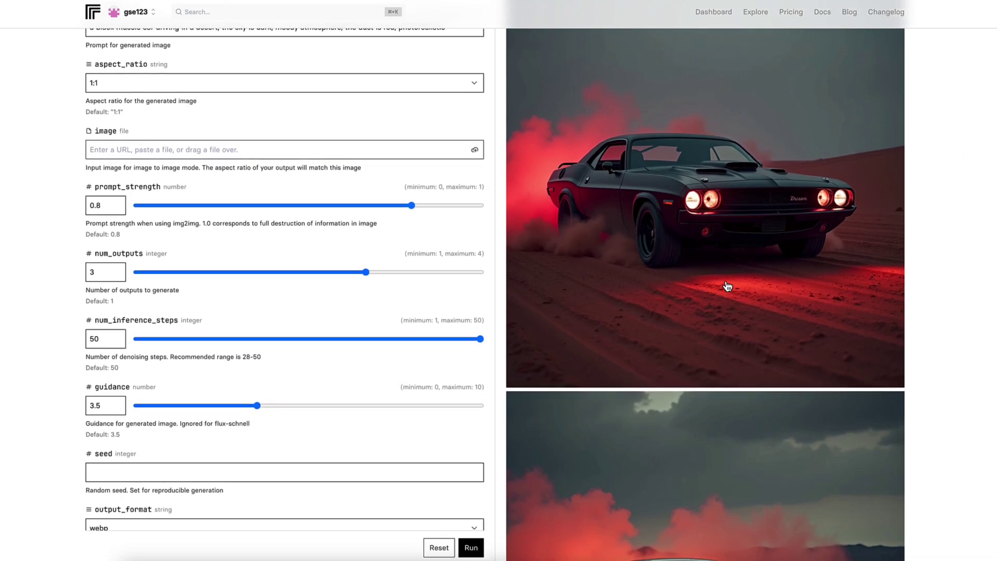
scroll(893, 280, "down", 5)
scroll(893, 281, "down", 5)
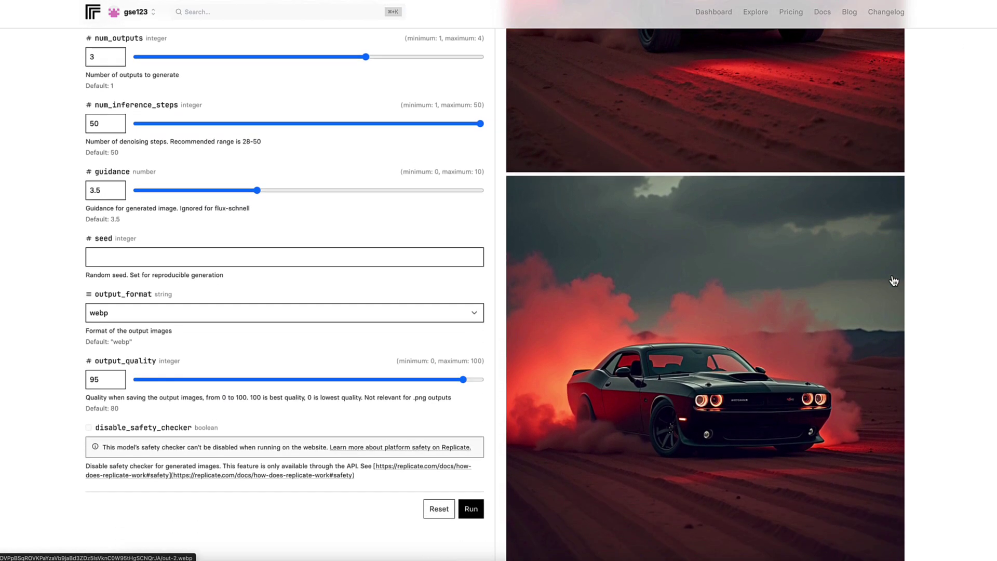
scroll(893, 280, "down", 8)
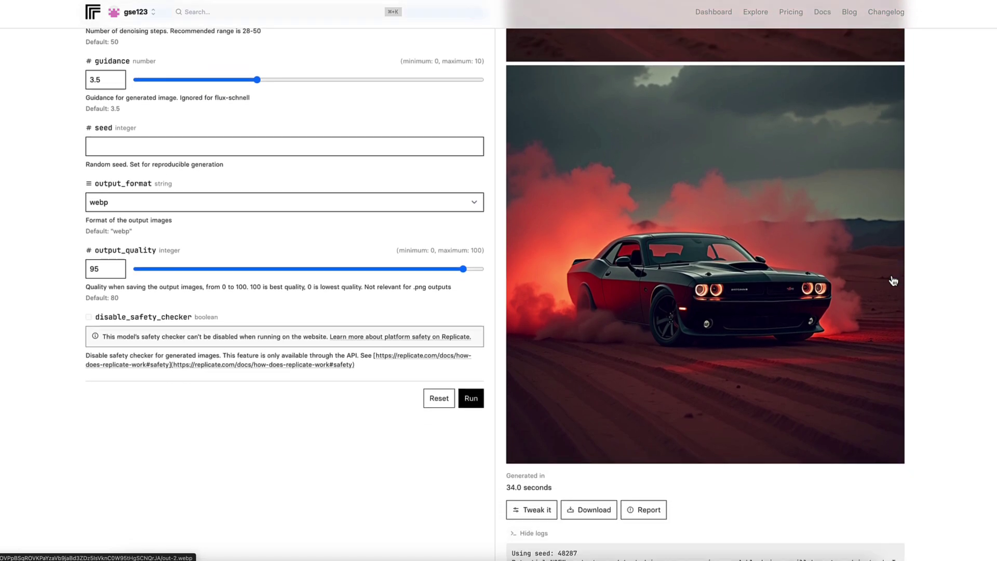
scroll(893, 280, "down", 2)
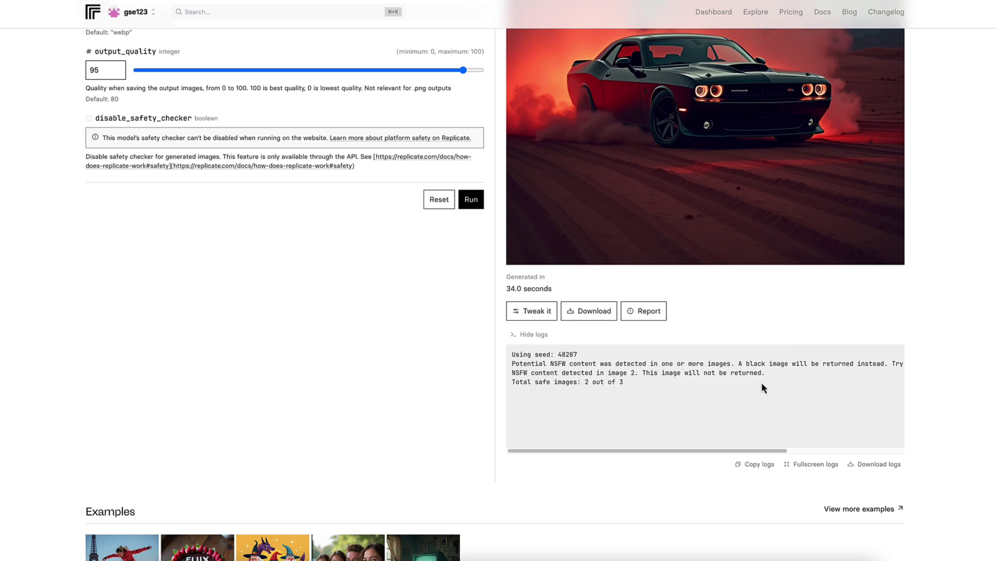
scroll(761, 387, "up", 8)
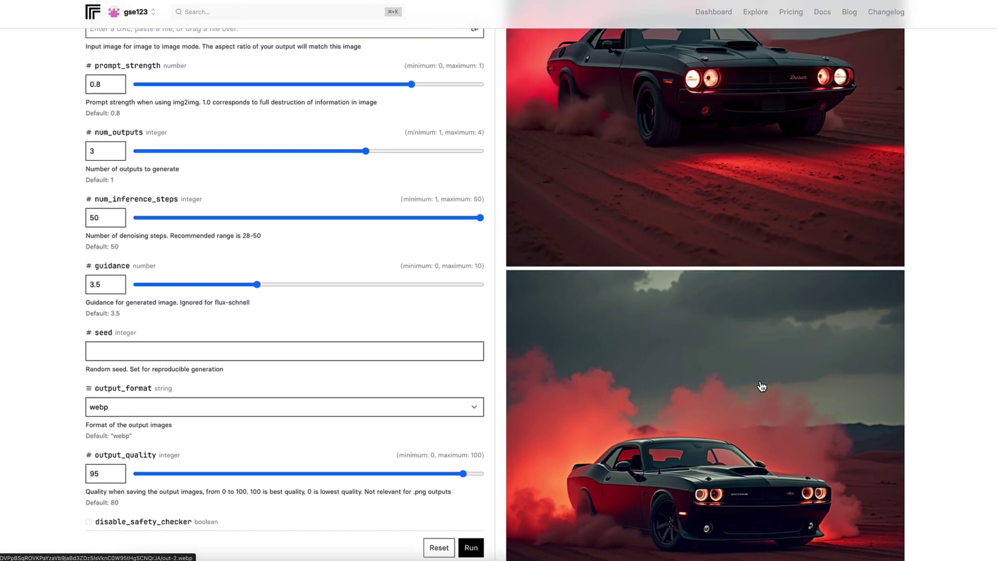
scroll(761, 388, "up", 5)
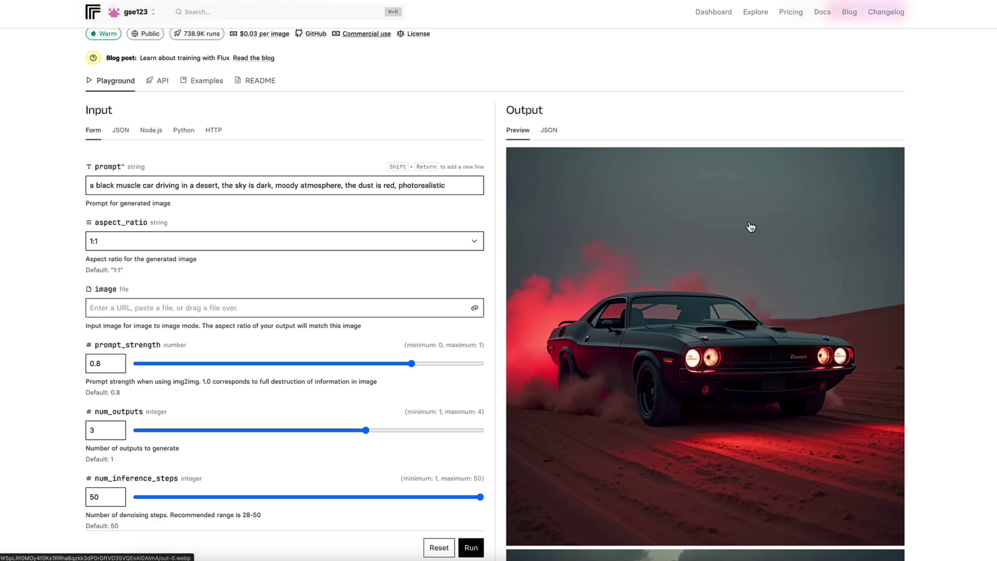
scroll(751, 227, "down", 4)
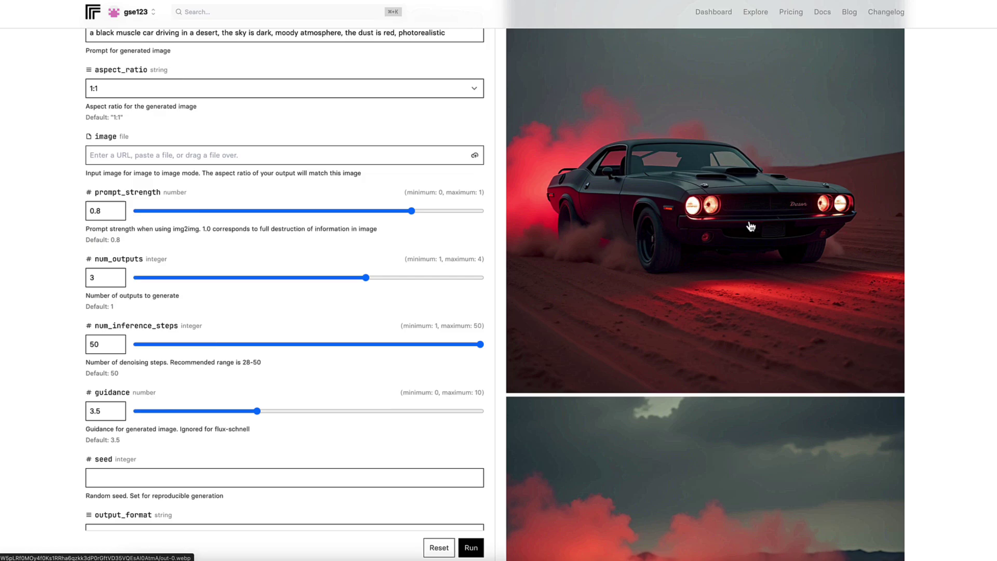